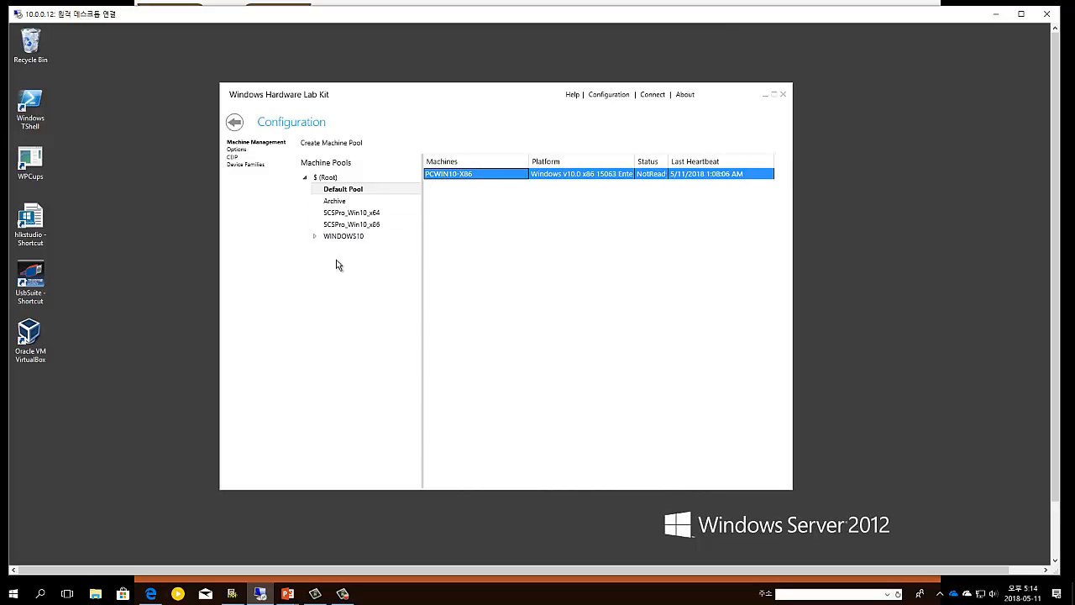
# Create a machine pool named testpool under the root of the machine pools
pyautogui.click(331, 179)
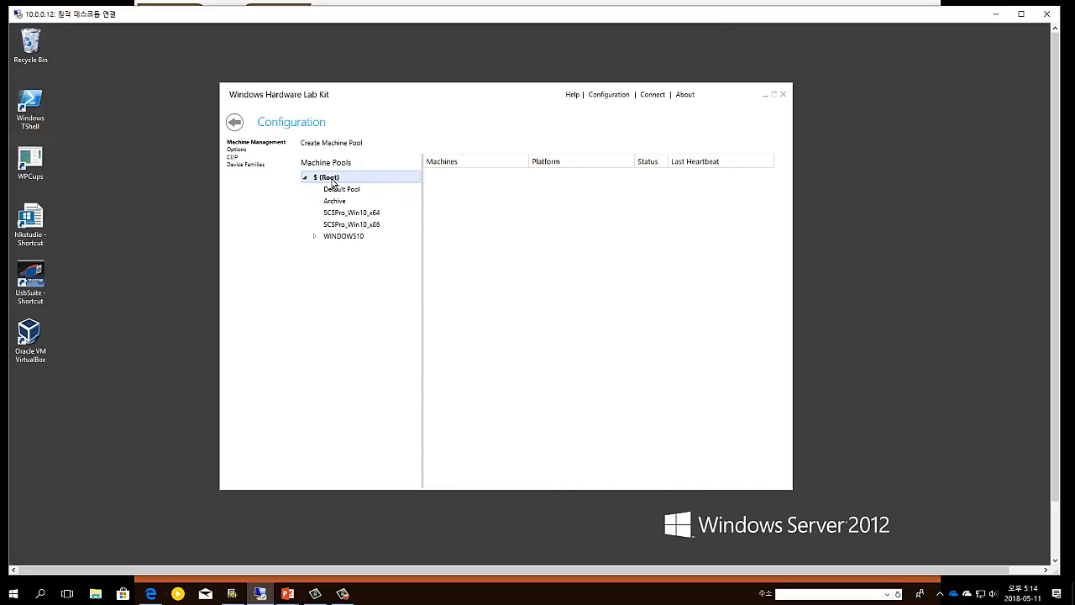
pyautogui.rightClick(332, 181)
pyautogui.press('Escape')
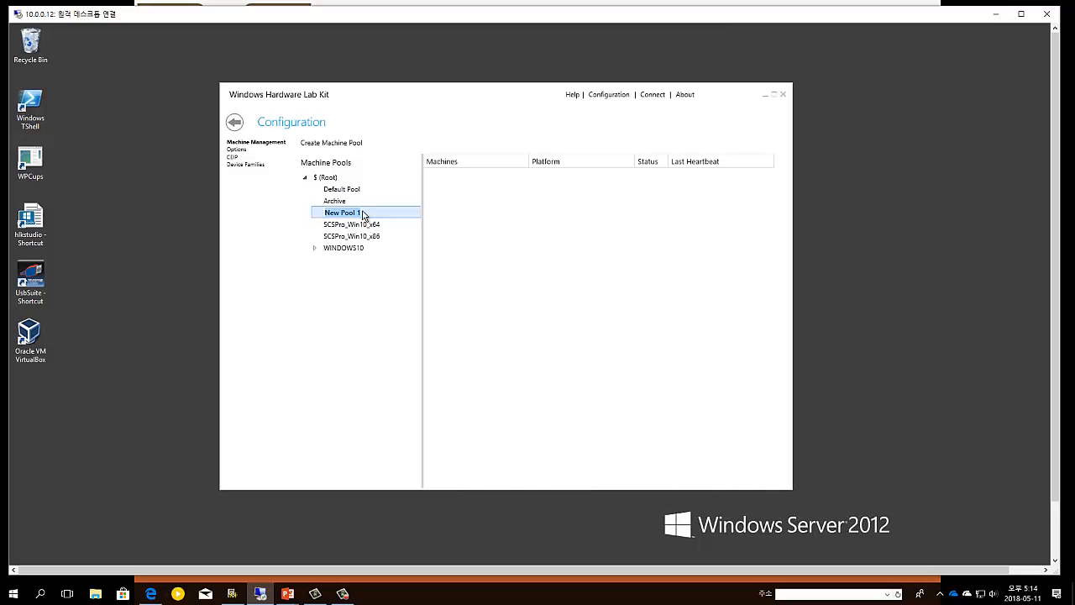
pyautogui.write('ㅅㄷㄴㅅㅔㅐㅐㅣ')
pyautogui.press('Return')
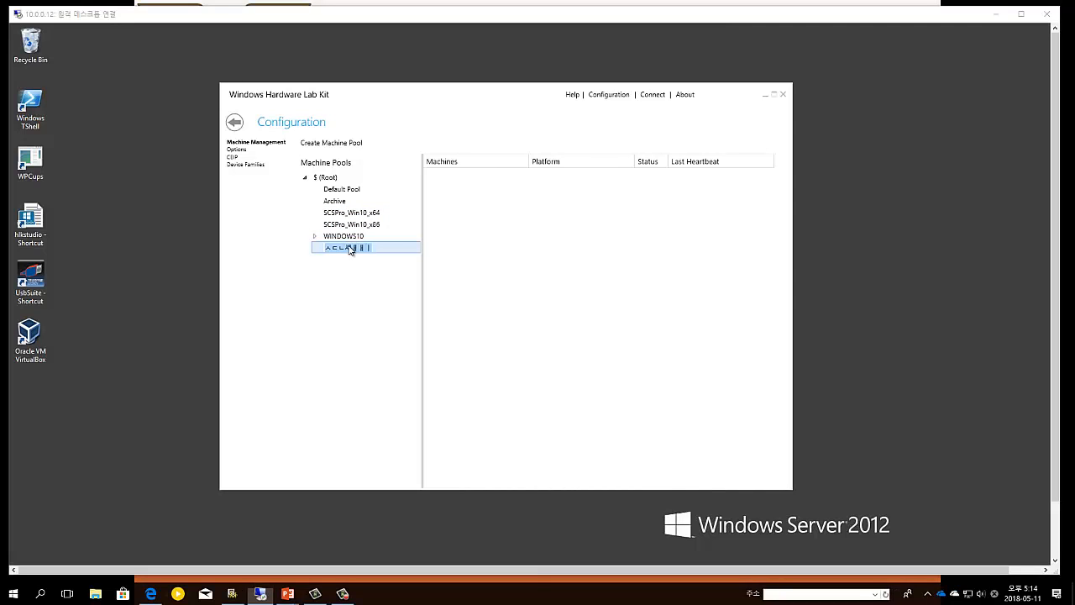
pyautogui.press('super')
pyautogui.press('super')
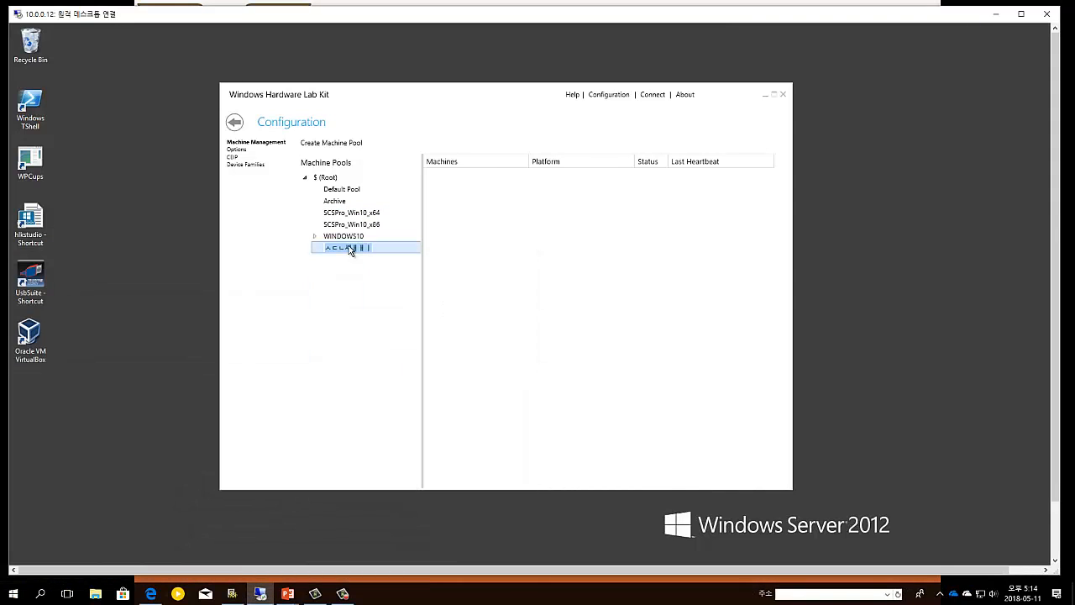
pyautogui.press('BackSpace')
pyautogui.press('BackSpace')
pyautogui.press('BackSpace')
pyautogui.press('Return')
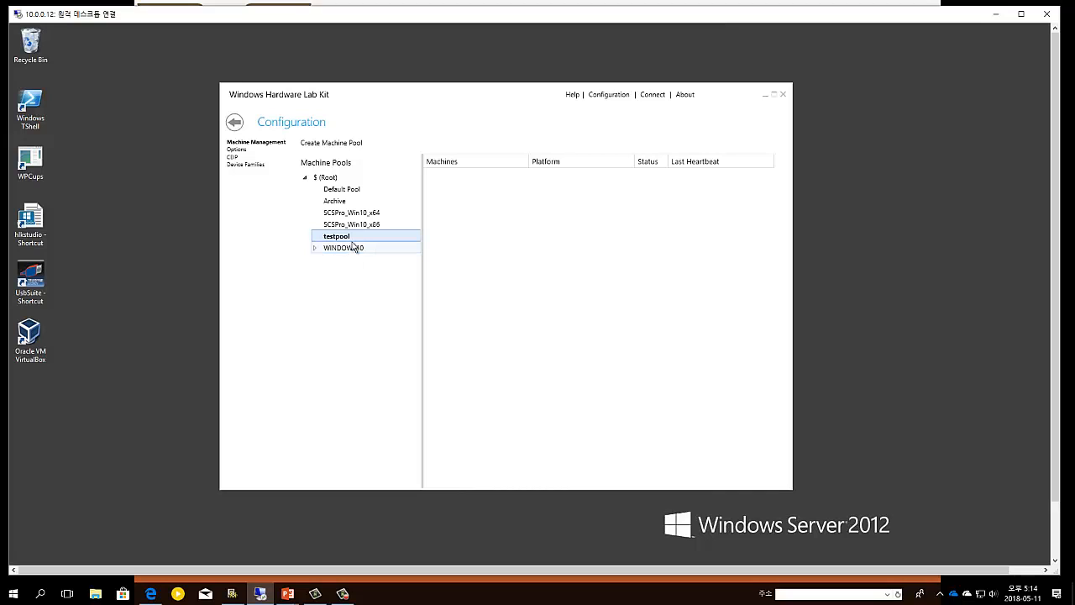
# Move the machine PCWIN10-X86 from Default Pool into testpool and show the contents of testpool
pyautogui.click(348, 192)
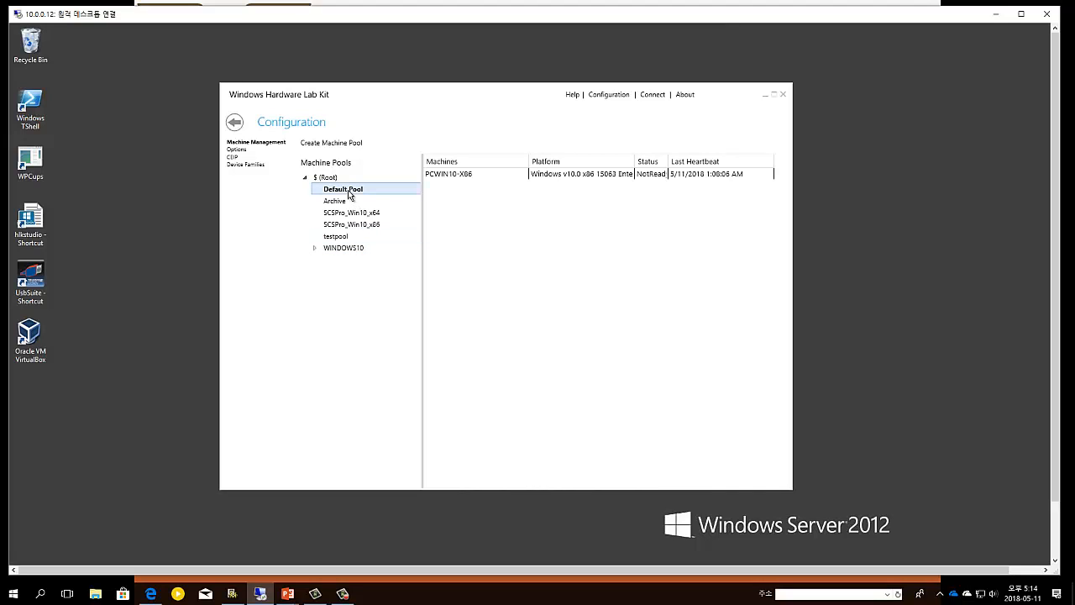
pyautogui.click(448, 176)
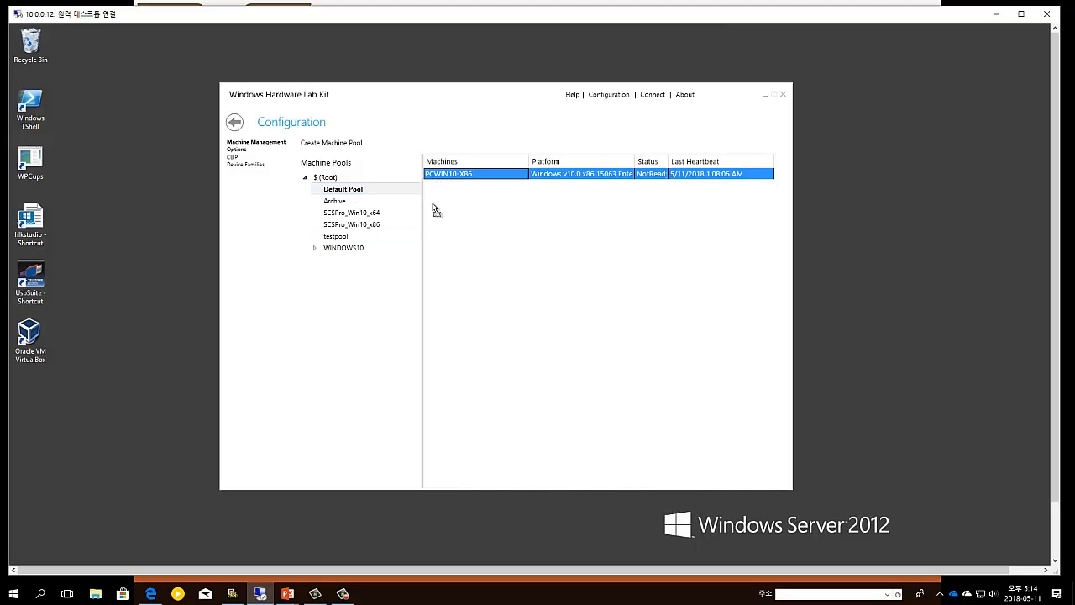
pyautogui.moveTo(403, 238); pyautogui.dragTo(351, 244)
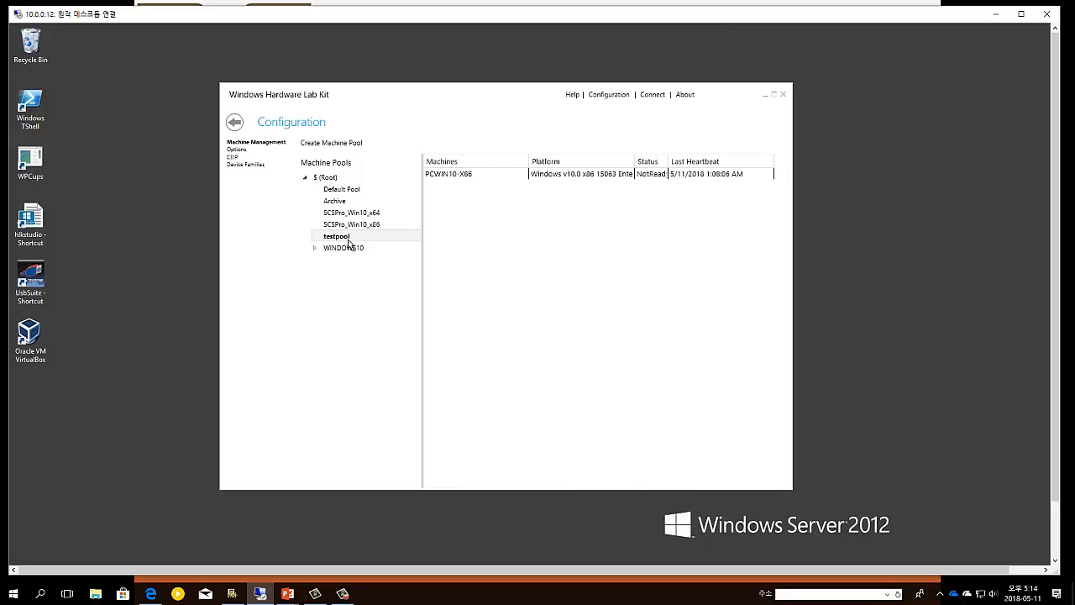
pyautogui.click(349, 240)
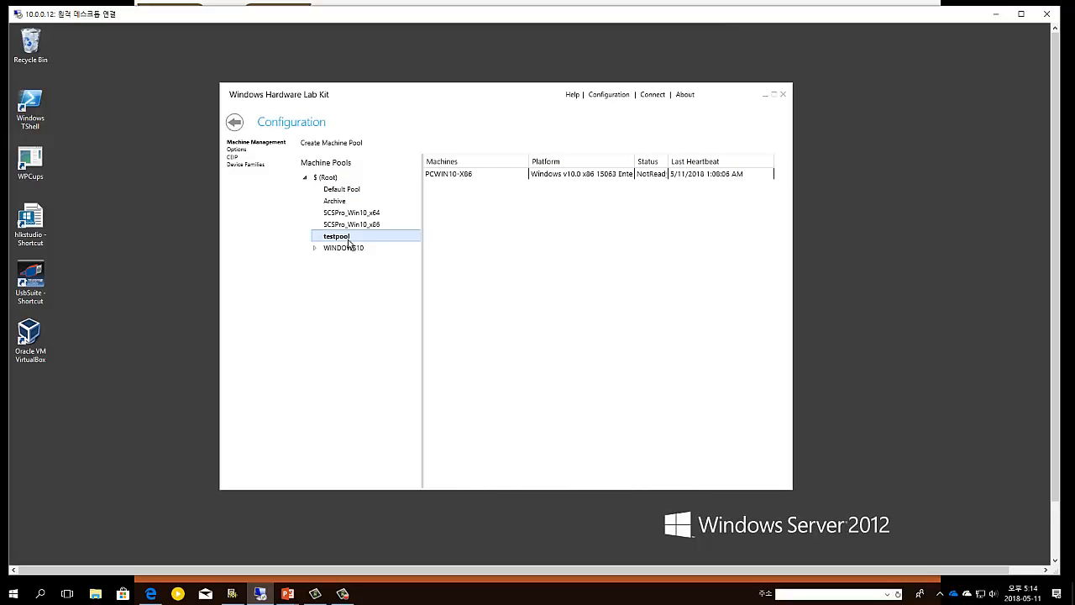
# Change the status of machine PCWIN10-X86 in testpool to Ready and refresh the pool's machine list
pyautogui.click(654, 174)
pyautogui.rightClick(654, 175)
pyautogui.moveTo(692, 183)
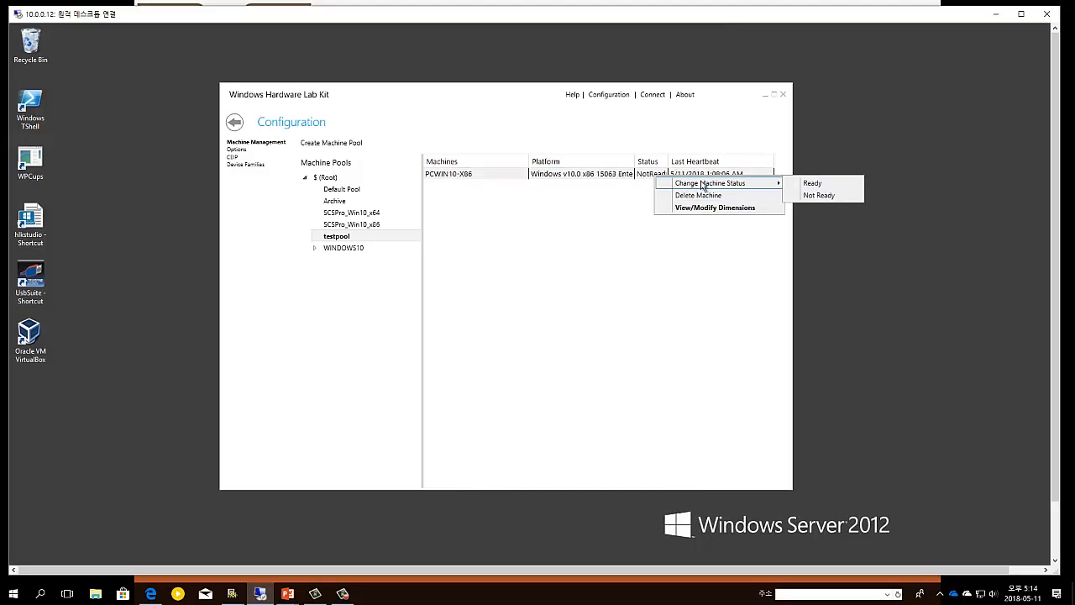
pyautogui.click(818, 182)
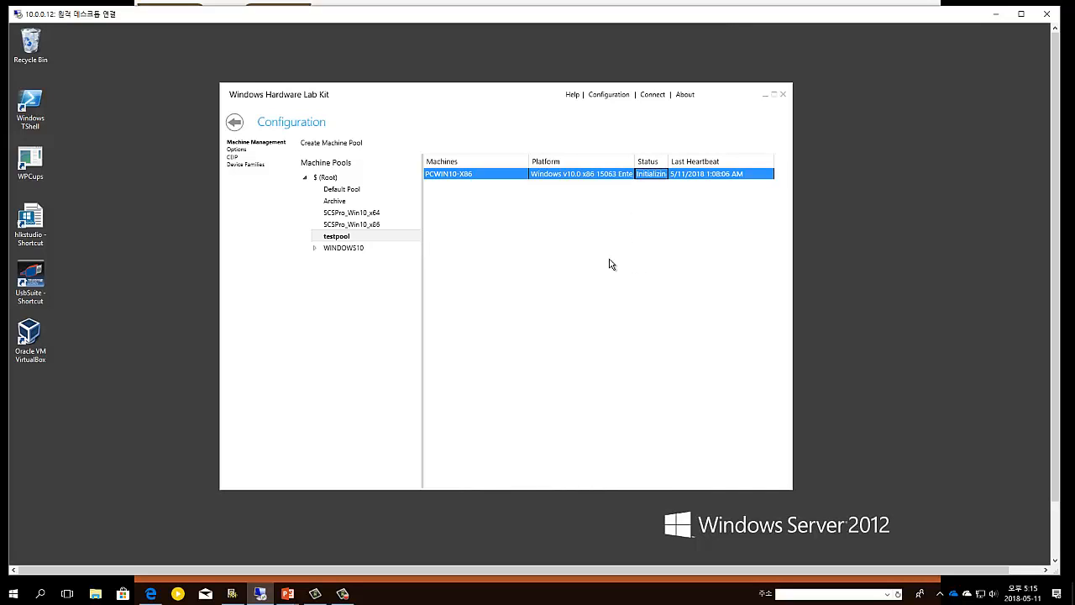
pyautogui.click(345, 225)
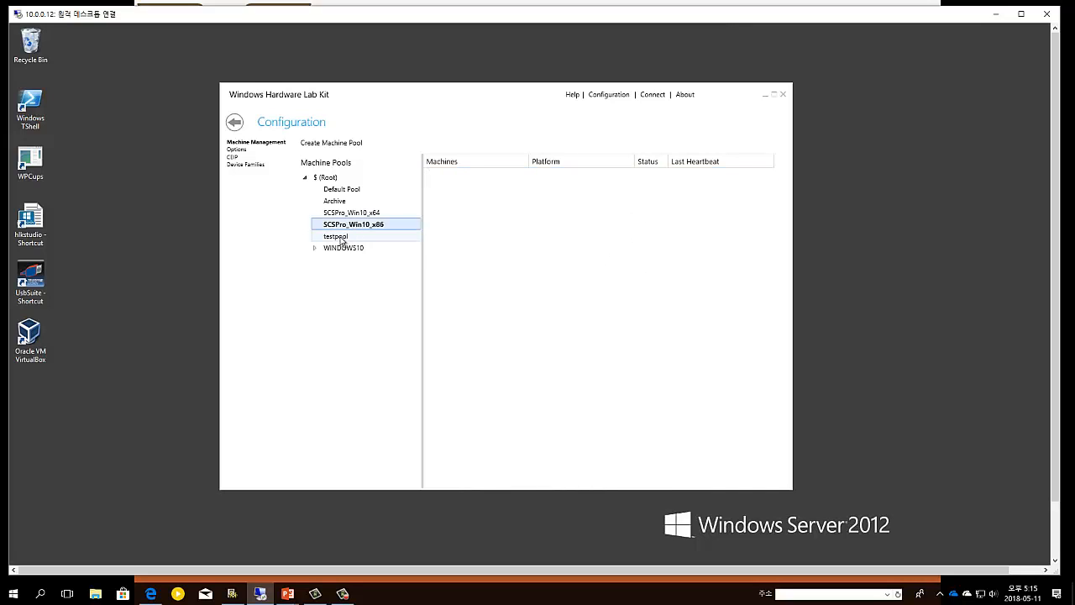
pyautogui.click(341, 237)
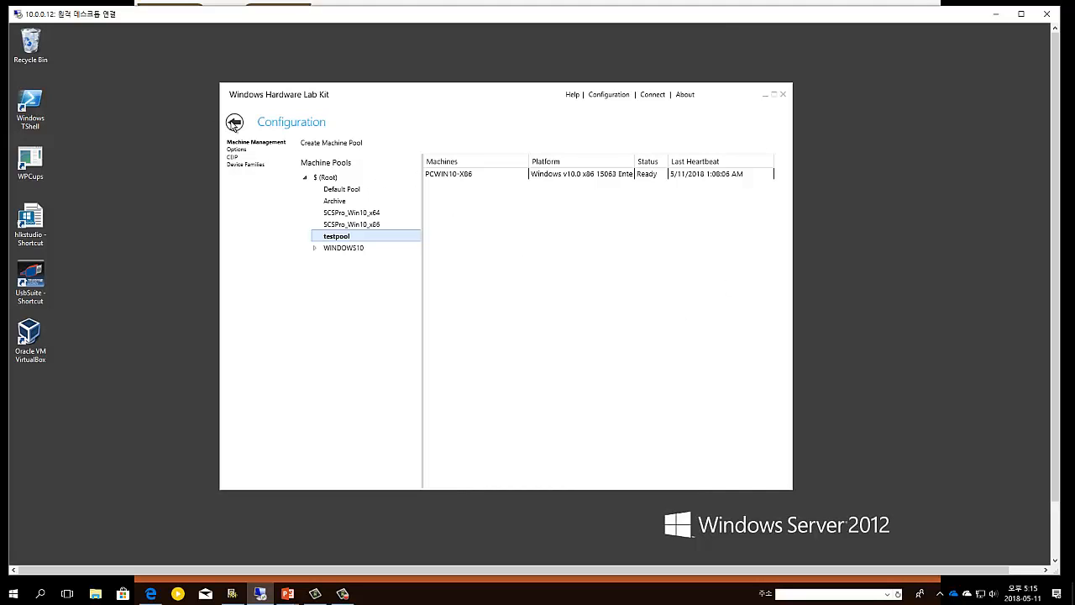
# Leave the configuration, create a project named testpc and load it
pyautogui.click(234, 122)
pyautogui.click(319, 146)
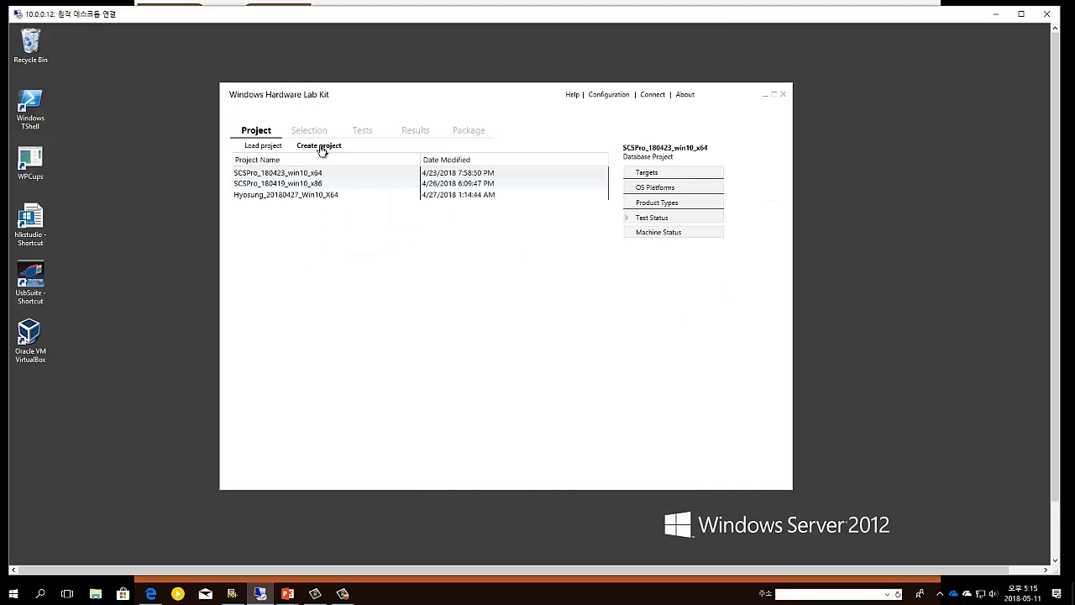
pyautogui.write('testp')
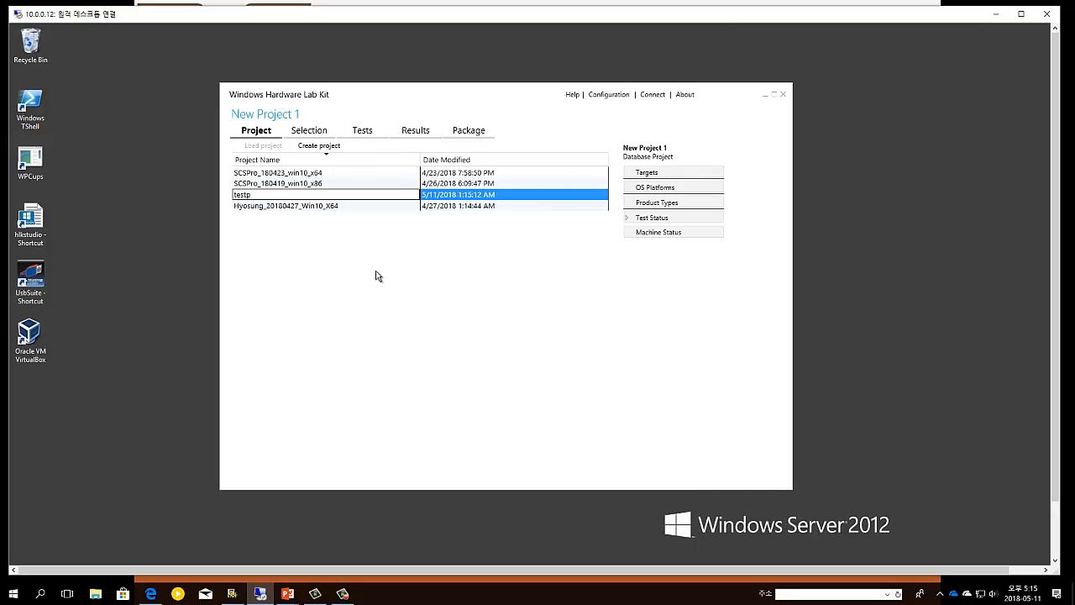
pyautogui.write('c')
pyautogui.press('Return')
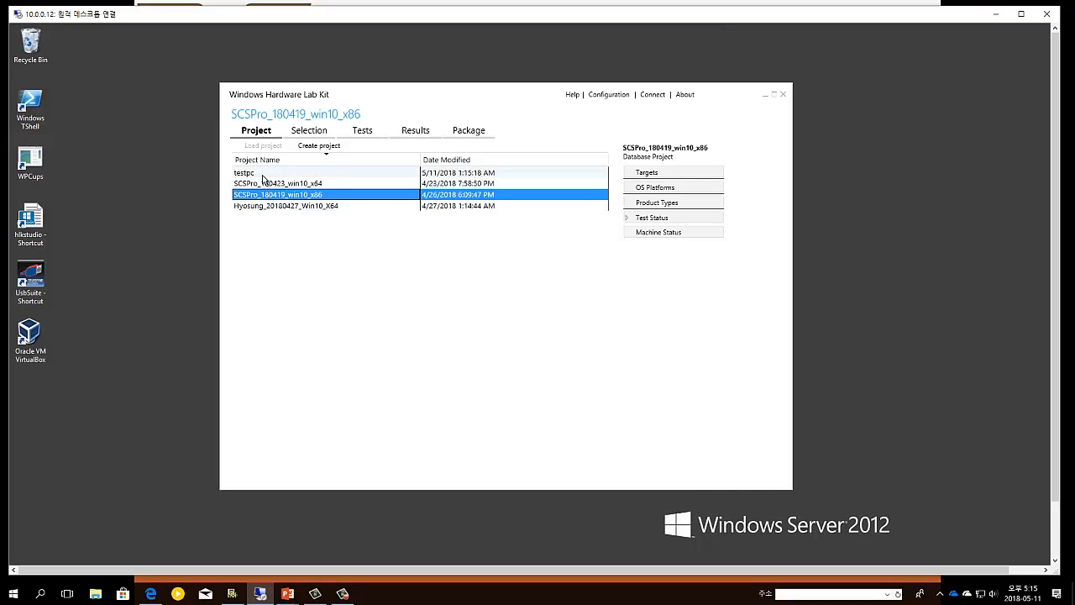
pyautogui.click(261, 174)
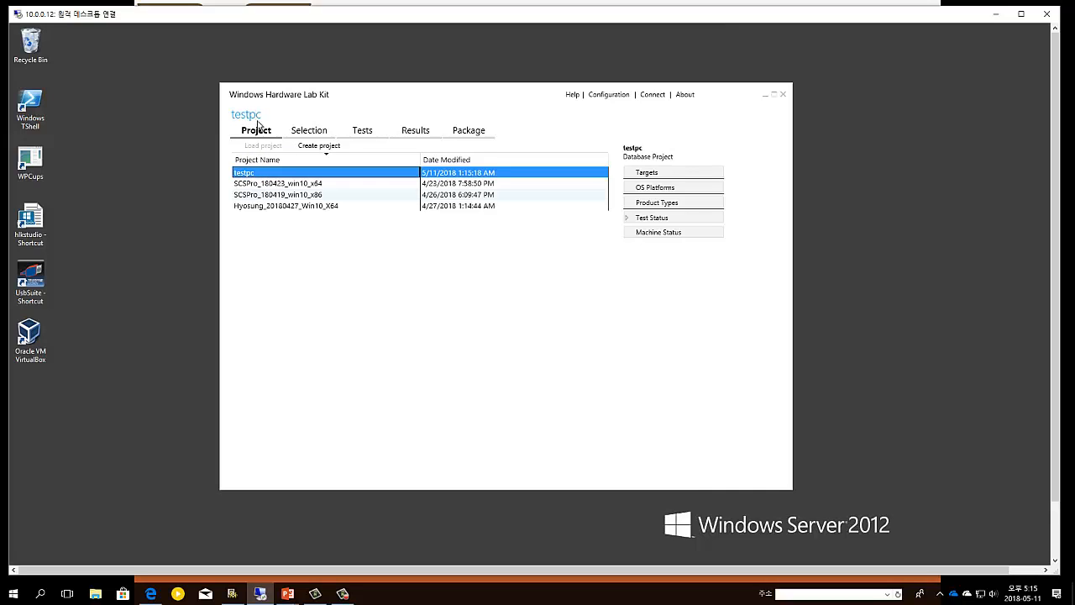
# Choose testpool as the machine pool for the testpc project's device selection
pyautogui.click(316, 138)
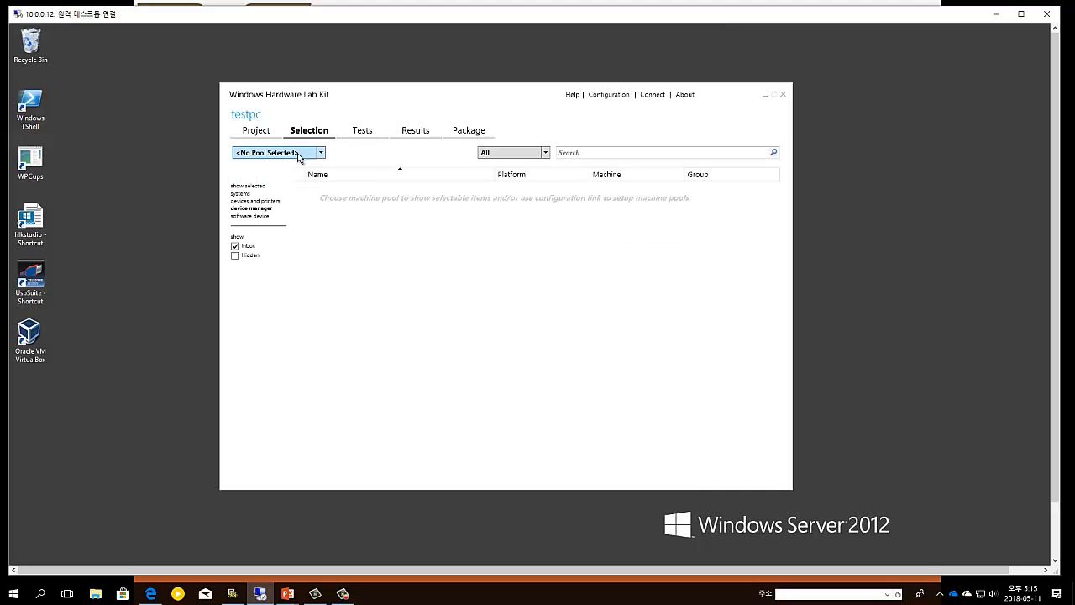
pyautogui.click(320, 154)
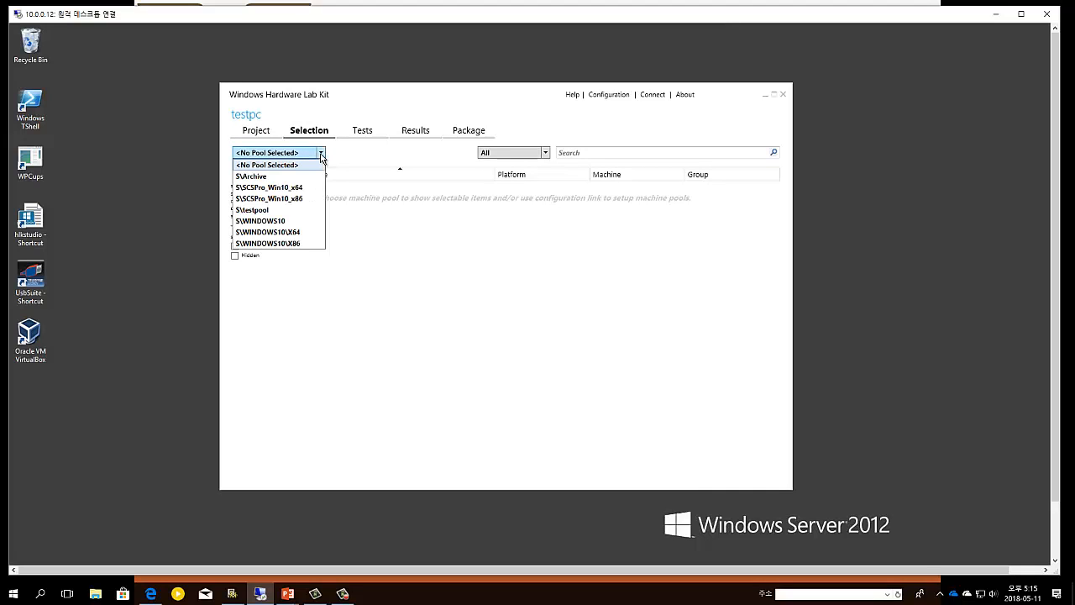
pyautogui.click(254, 212)
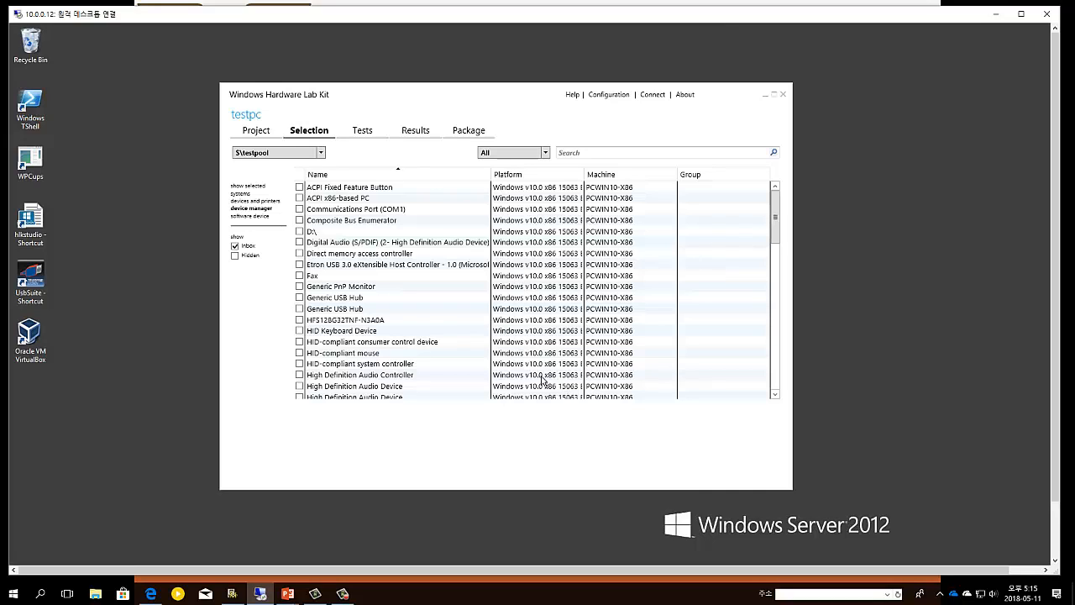
# Select USB Mass Storage Device as the test target, keeping inbox devices shown in the device list
pyautogui.click(235, 246)
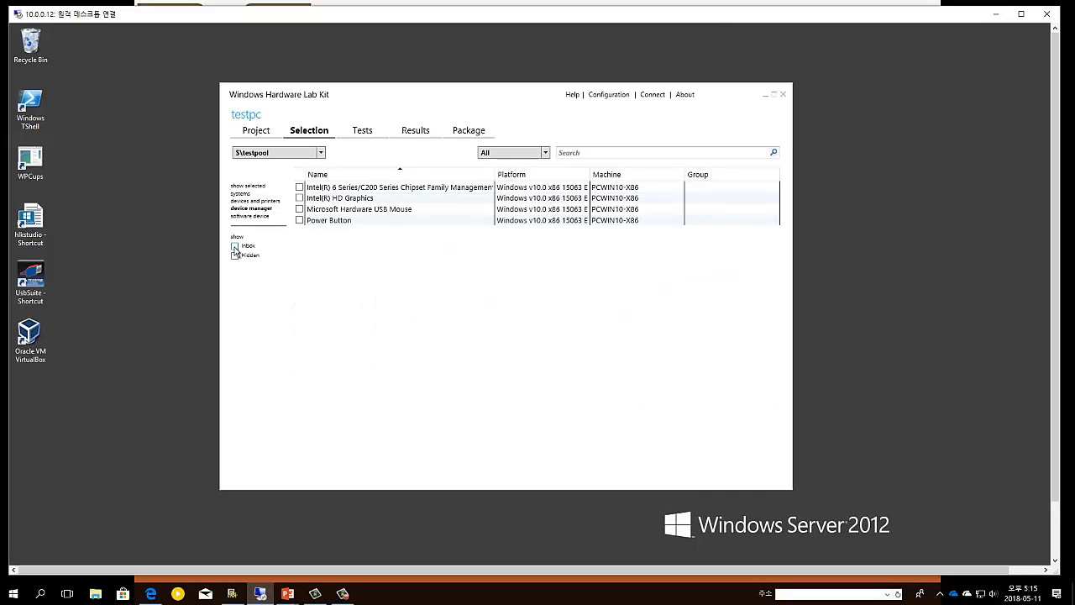
pyautogui.click(235, 246)
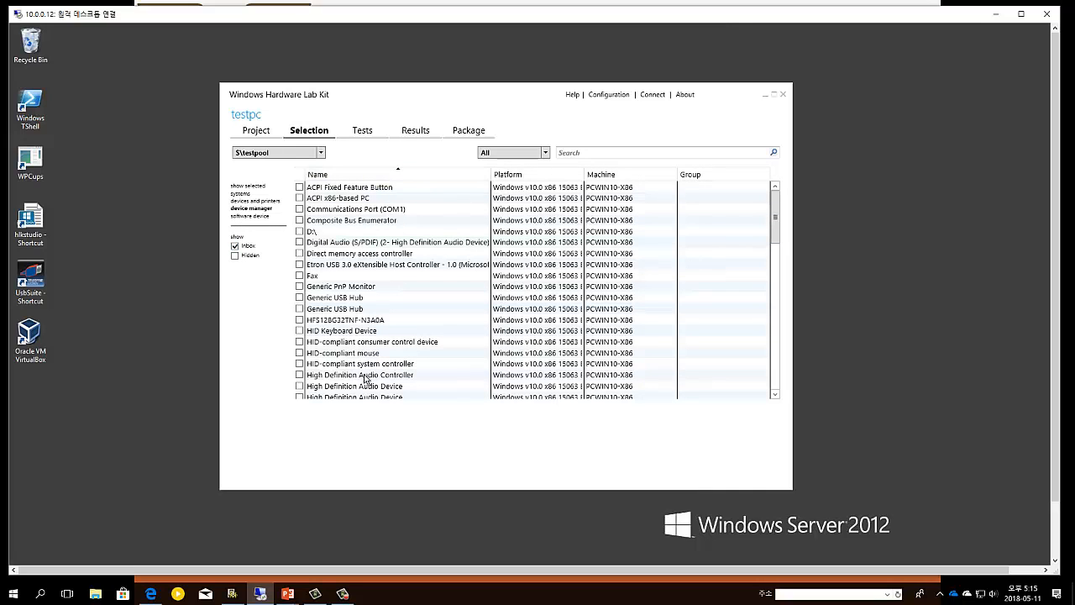
pyautogui.moveTo(776, 220); pyautogui.dragTo(761, 371)
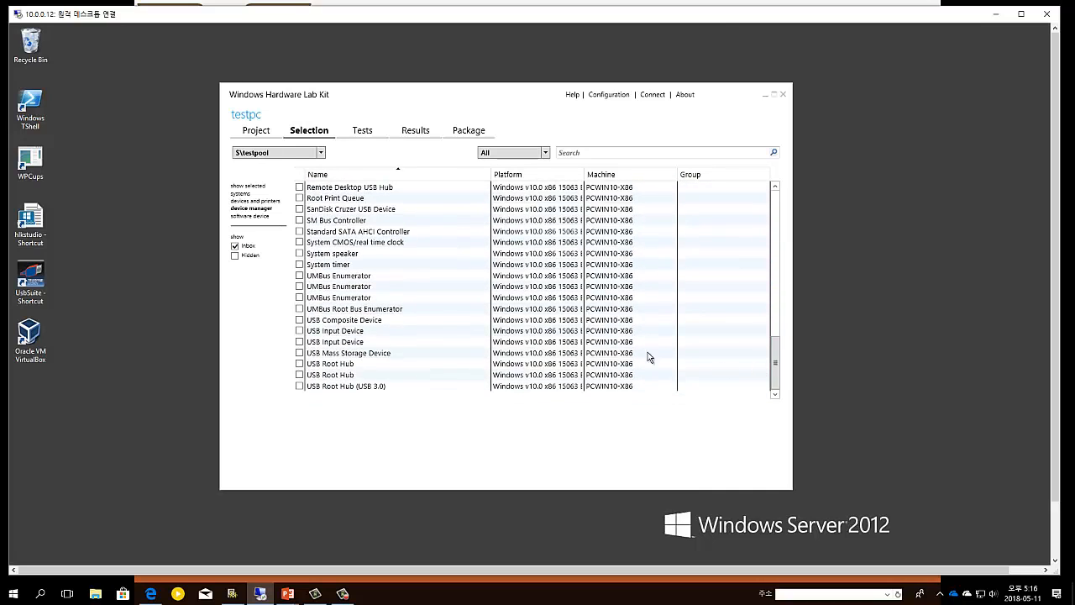
pyautogui.click(371, 354)
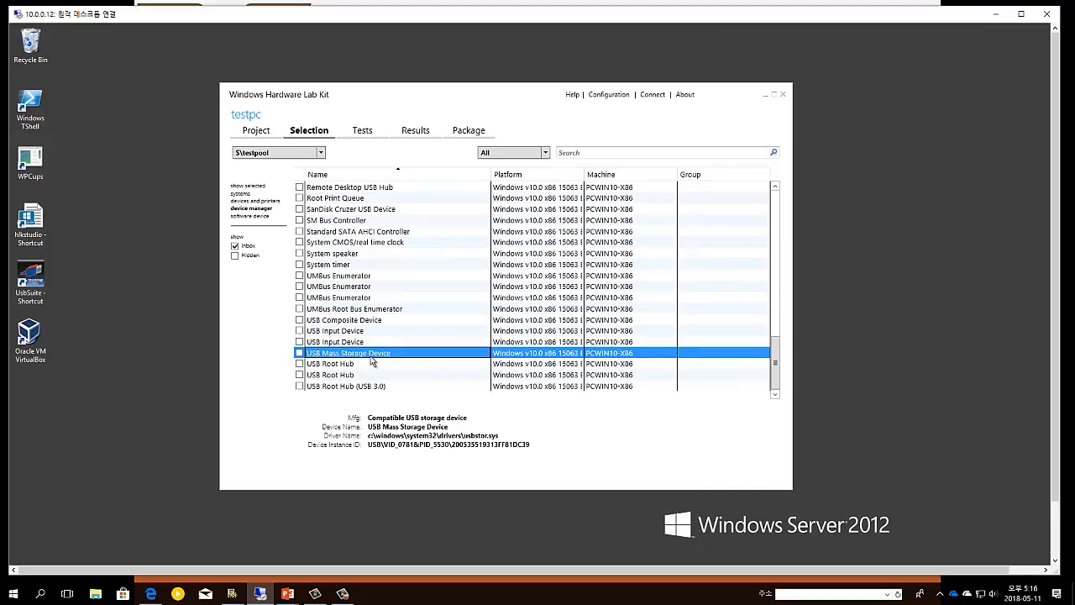
pyautogui.click(299, 354)
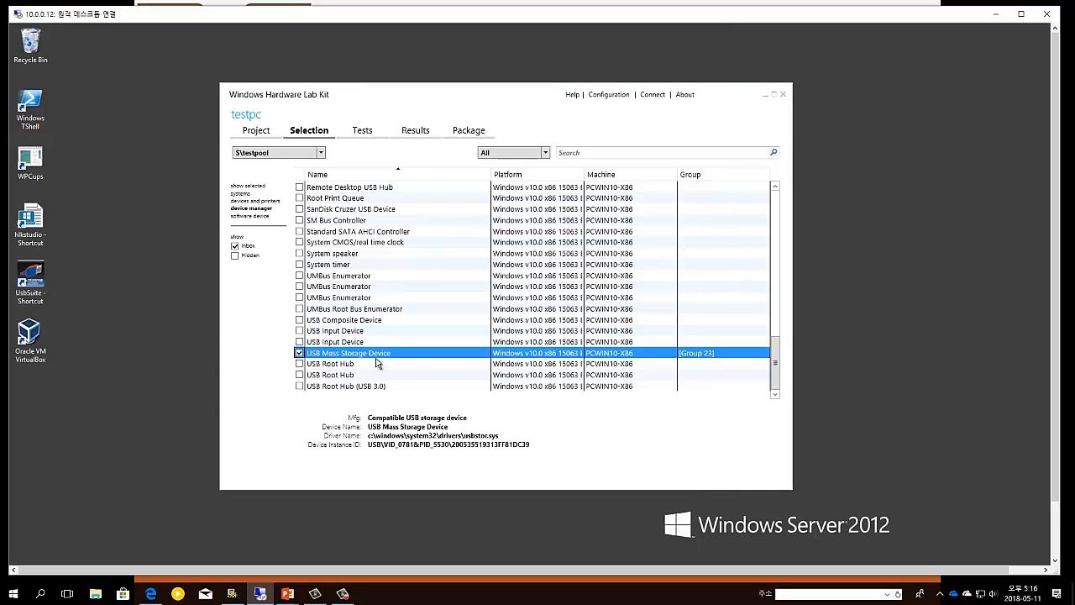
# Review the tests offered for the USB Mass Storage Device and run only the DF - Embedded Signature Verification test
pyautogui.click(365, 135)
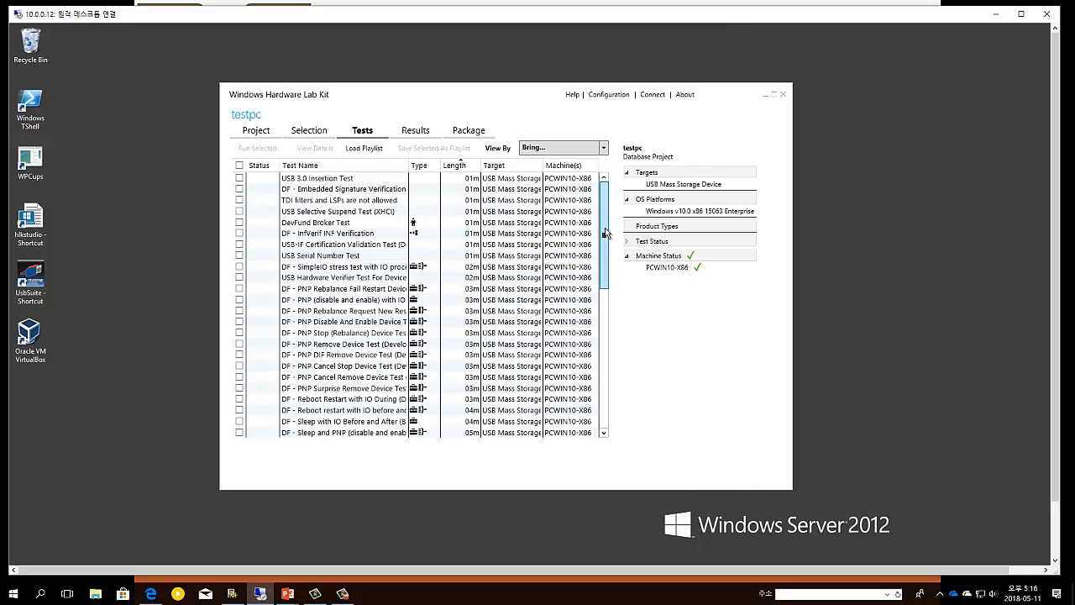
pyautogui.moveTo(604, 235); pyautogui.dragTo(585, 381)
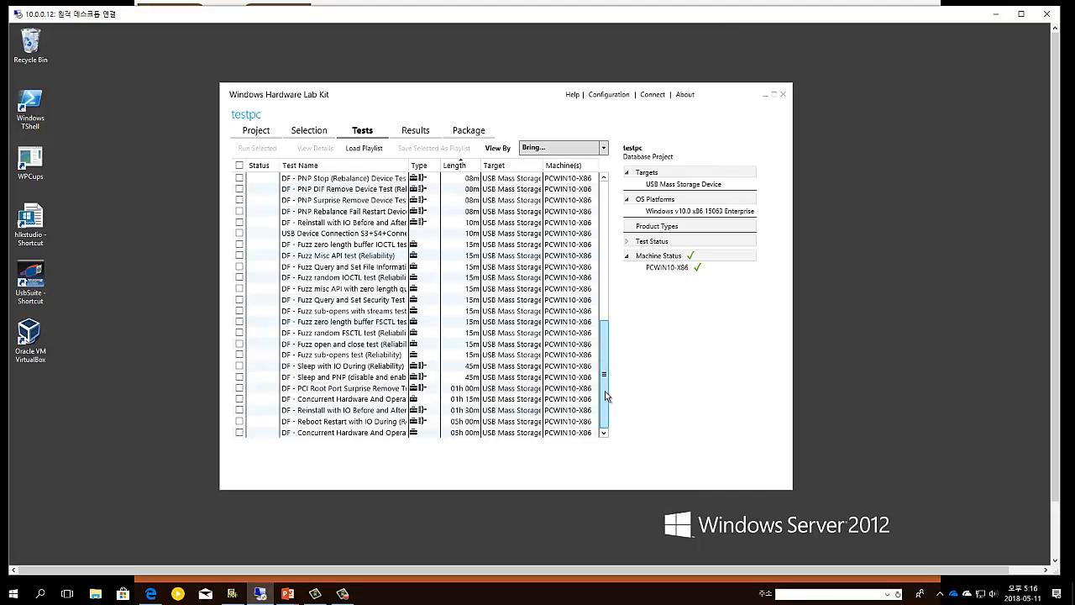
pyautogui.moveTo(606, 395); pyautogui.dragTo(600, 433)
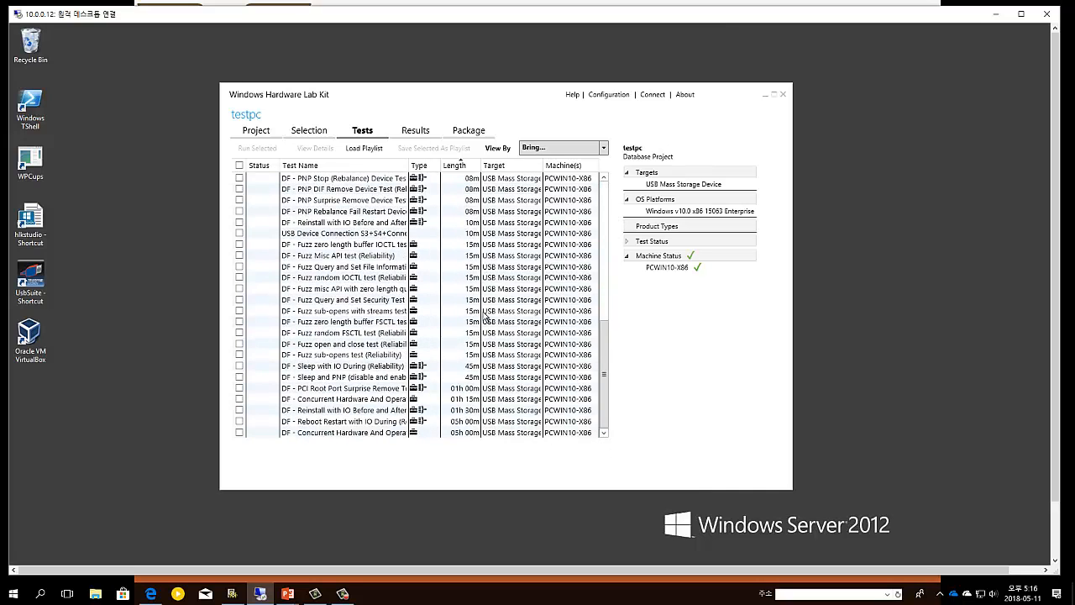
pyautogui.moveTo(610, 372); pyautogui.dragTo(615, 231)
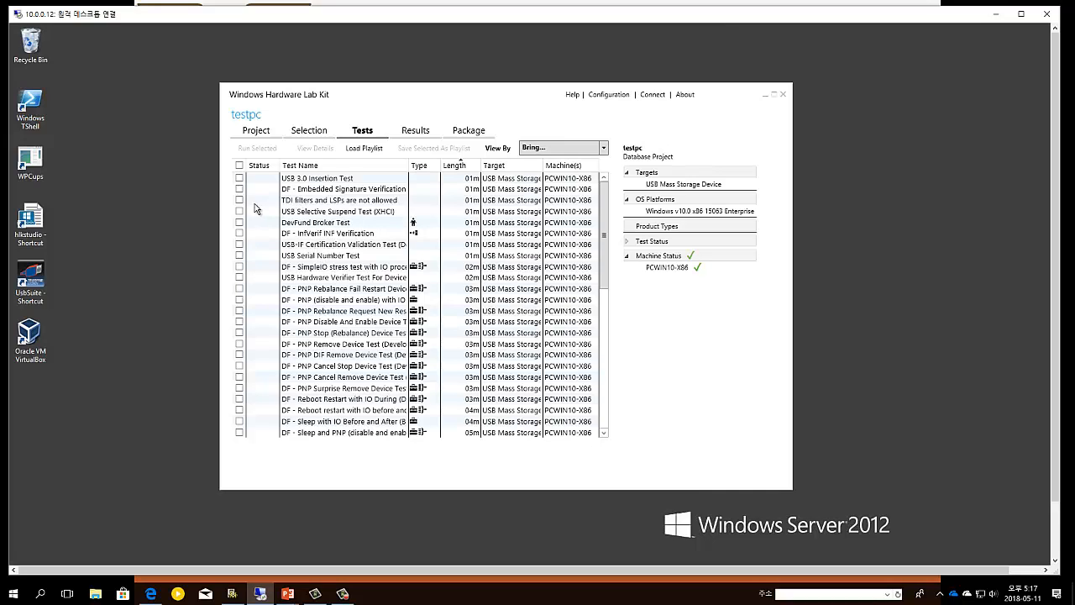
pyautogui.click(294, 192)
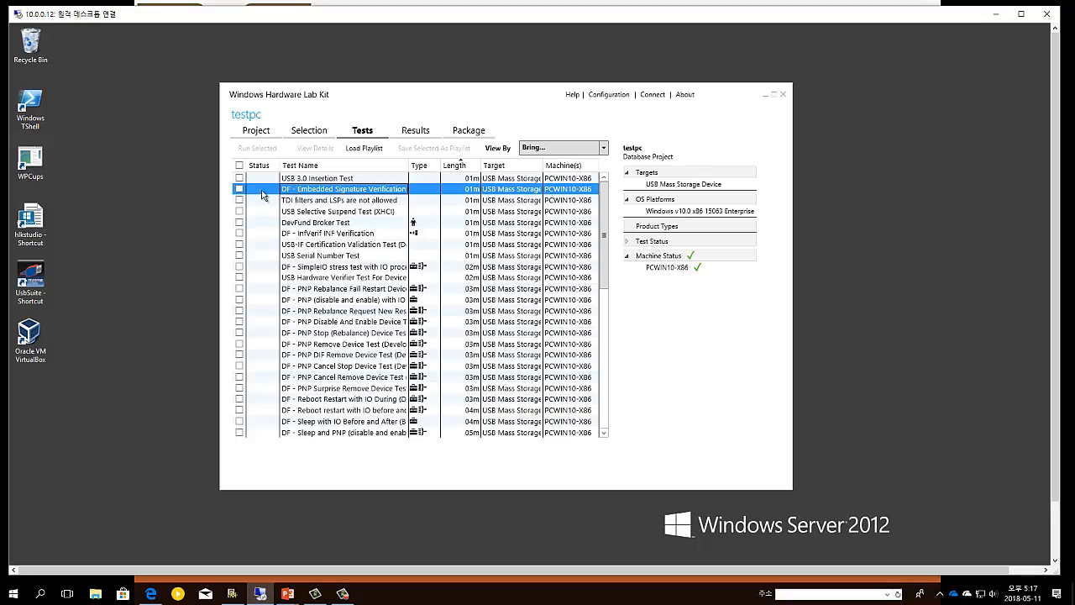
pyautogui.click(240, 190)
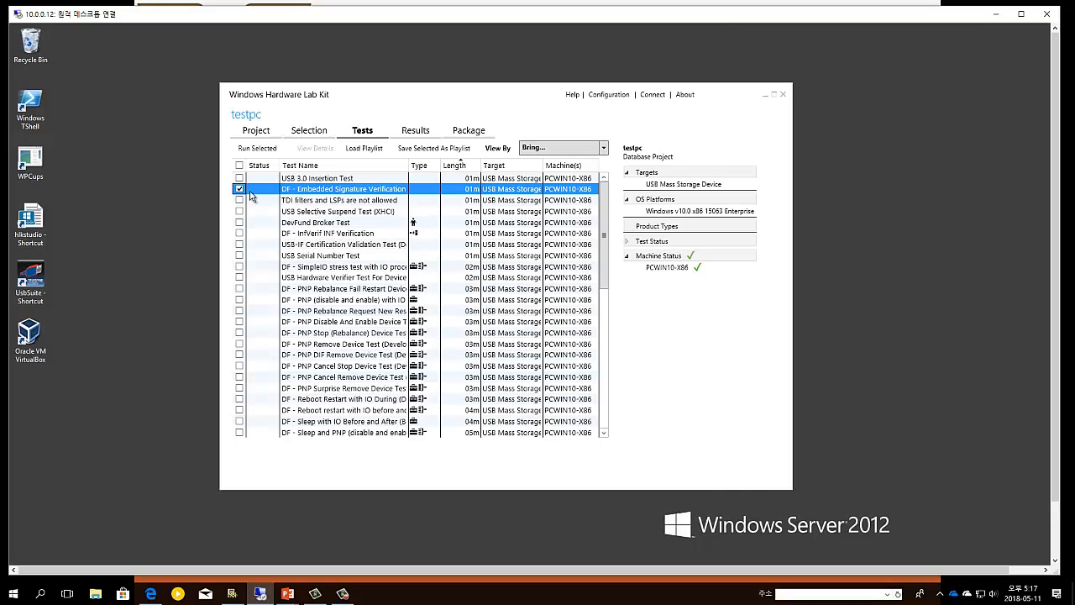
pyautogui.click(260, 148)
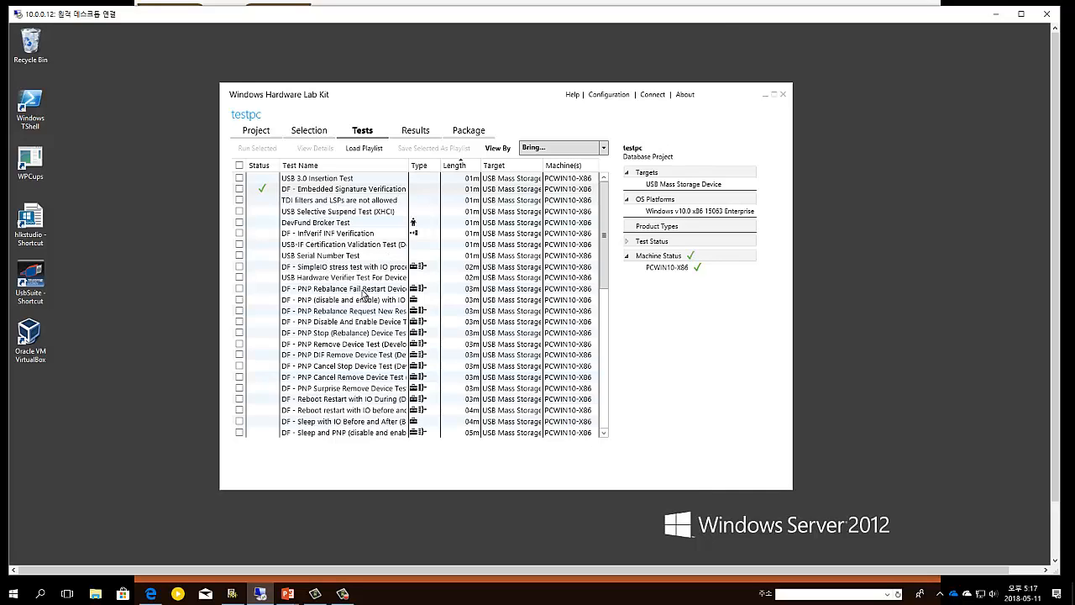
# Run only the TDI filters and LSPs are not allowed test on the USB Mass Storage Device
pyautogui.scroll(-5, 449, 382)
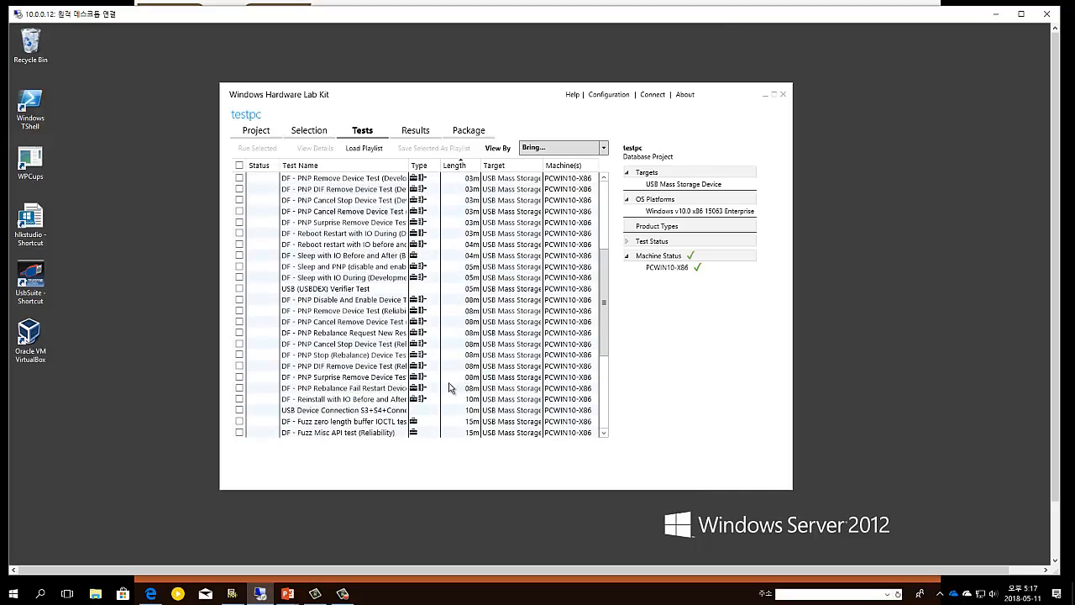
pyautogui.scroll(5, 365, 368)
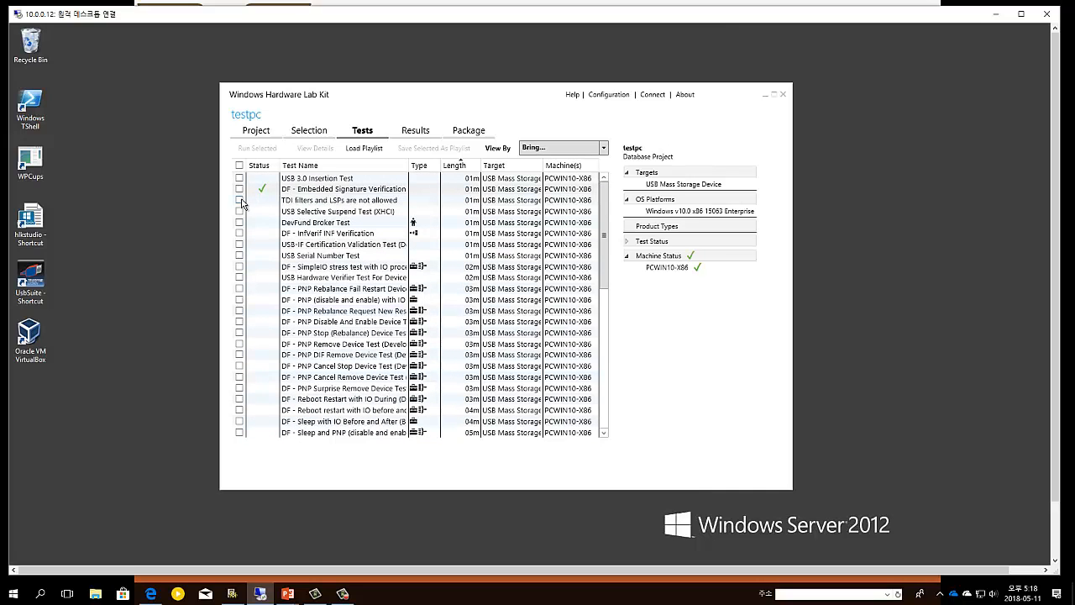
pyautogui.click(240, 200)
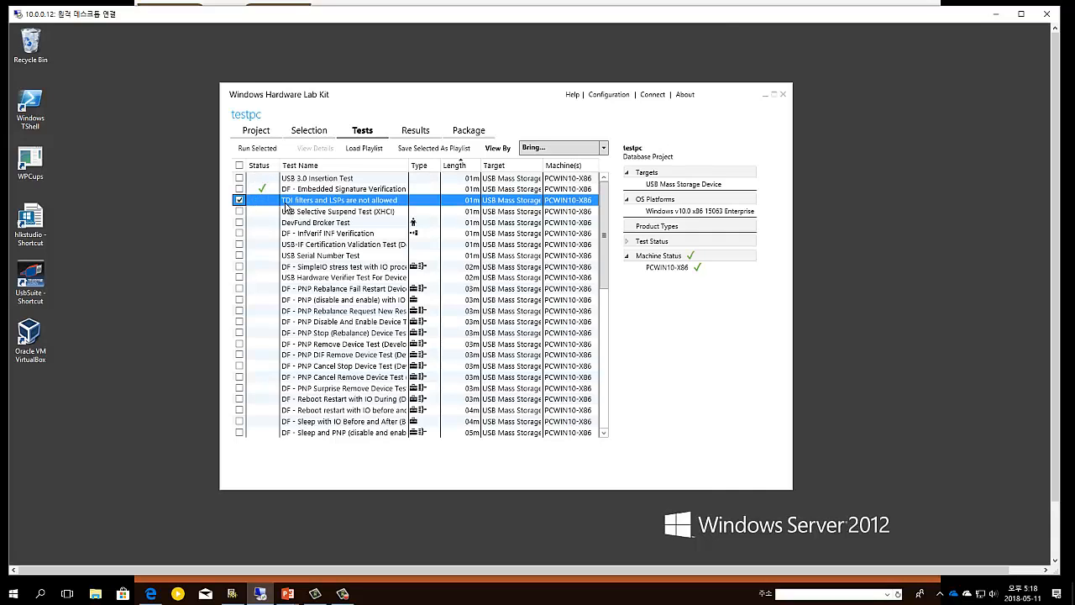
pyautogui.click(268, 151)
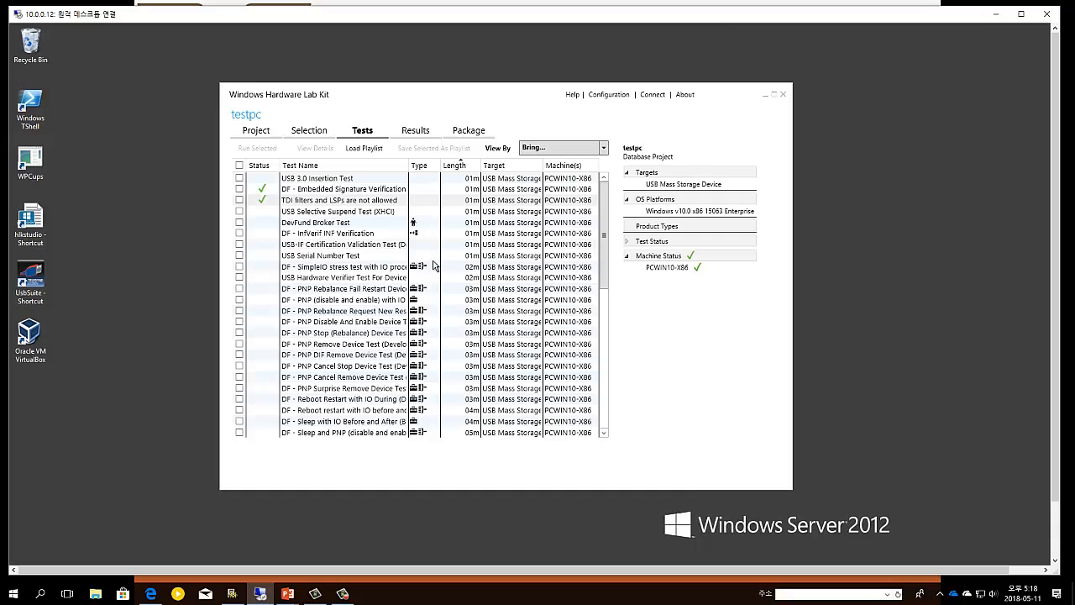
# Read the test description of TDI filters and LSPs are not allowed, and close the help window
pyautogui.click(320, 201)
pyautogui.rightClick(320, 202)
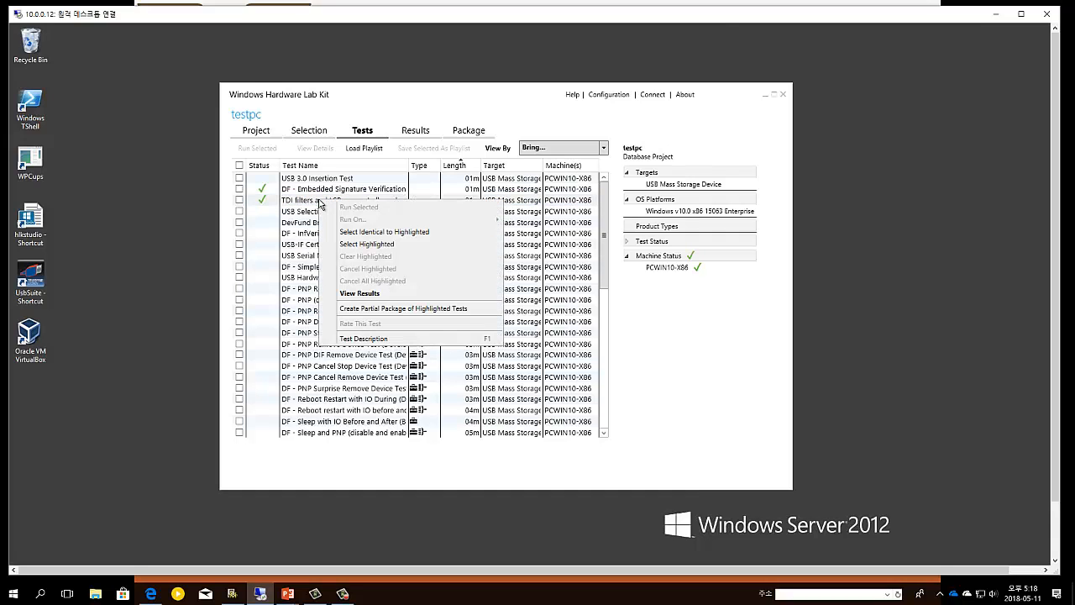
pyautogui.click(367, 339)
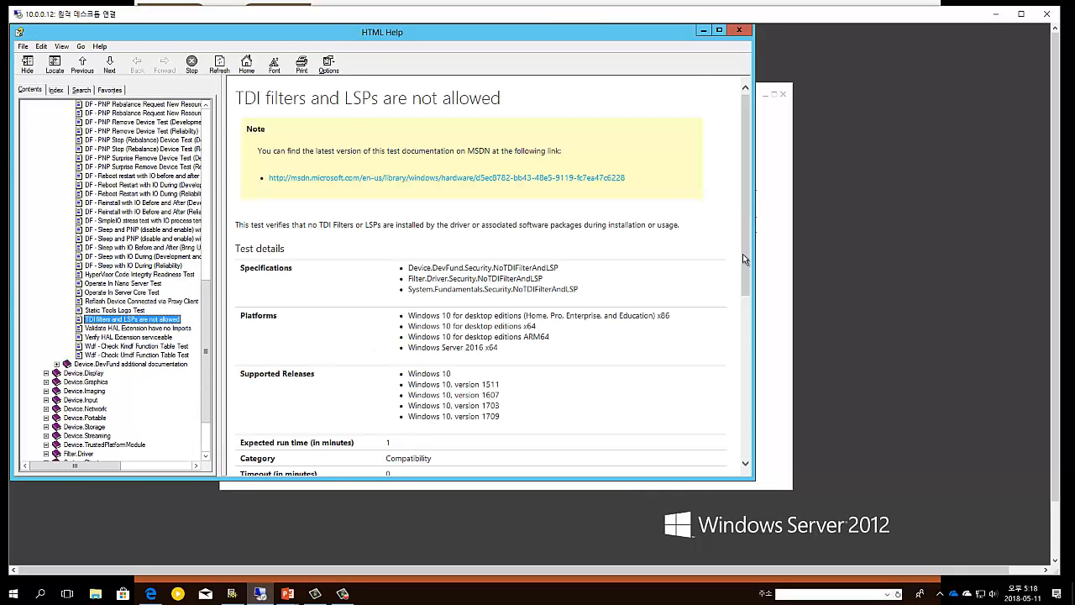
pyautogui.moveTo(742, 254); pyautogui.dragTo(744, 378)
pyautogui.scroll(7, 627, 194)
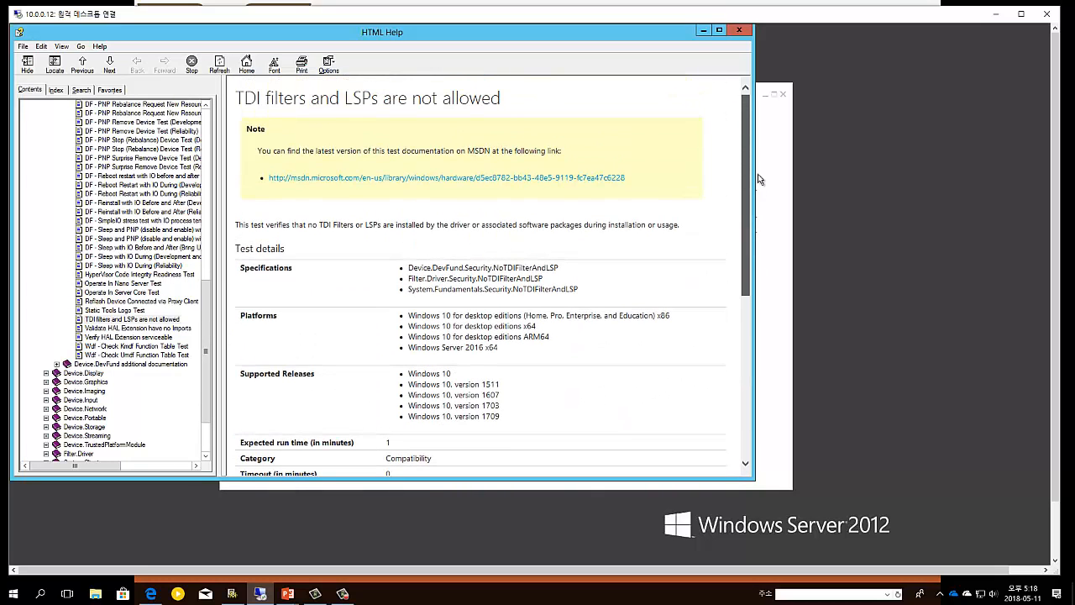
pyautogui.click(739, 32)
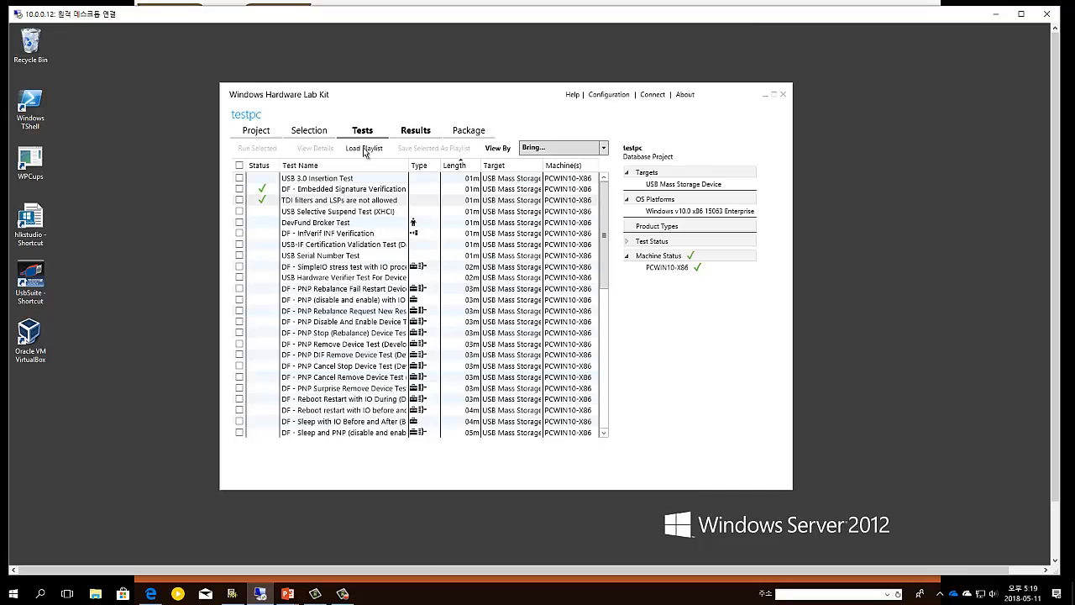
# Show the project's test results and expand the DF - Embedded Signature Verification run down to the logs of its Run Embedded Signature Test task
pyautogui.click(410, 134)
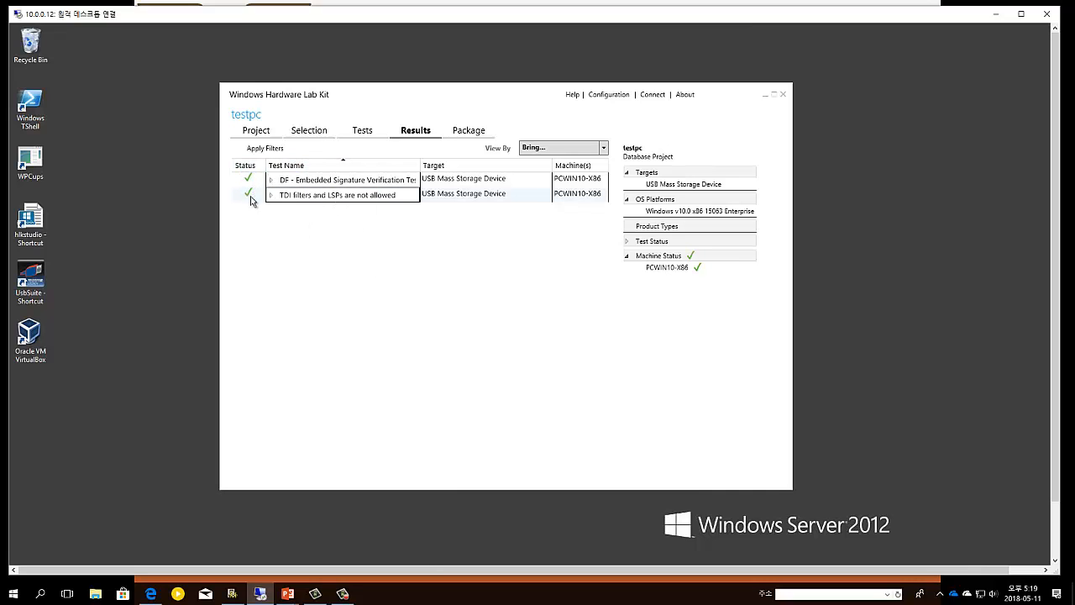
pyautogui.click(268, 149)
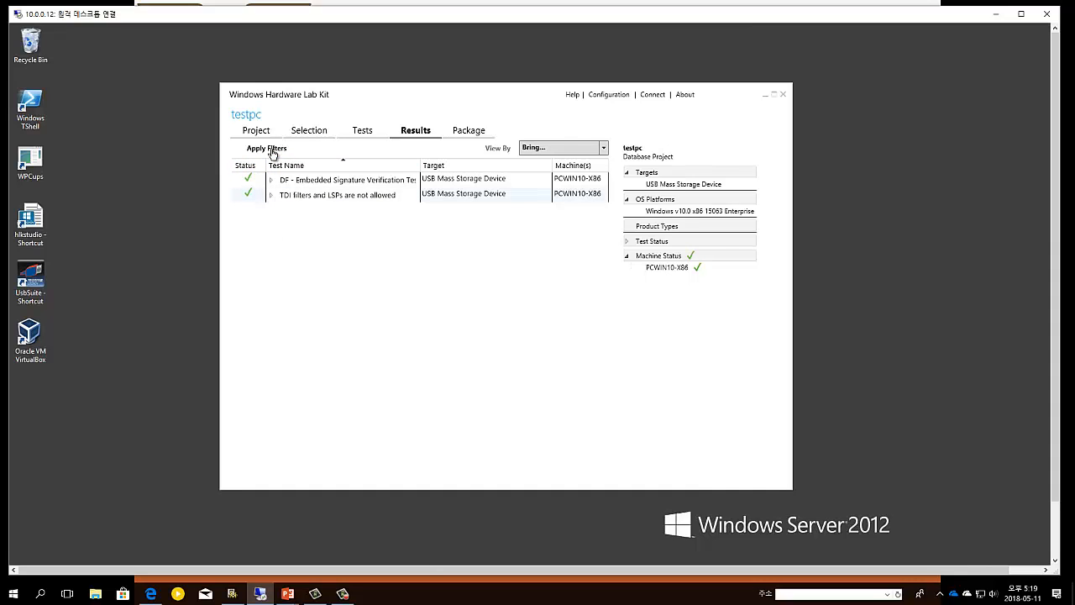
pyautogui.click(274, 194)
pyautogui.click(270, 179)
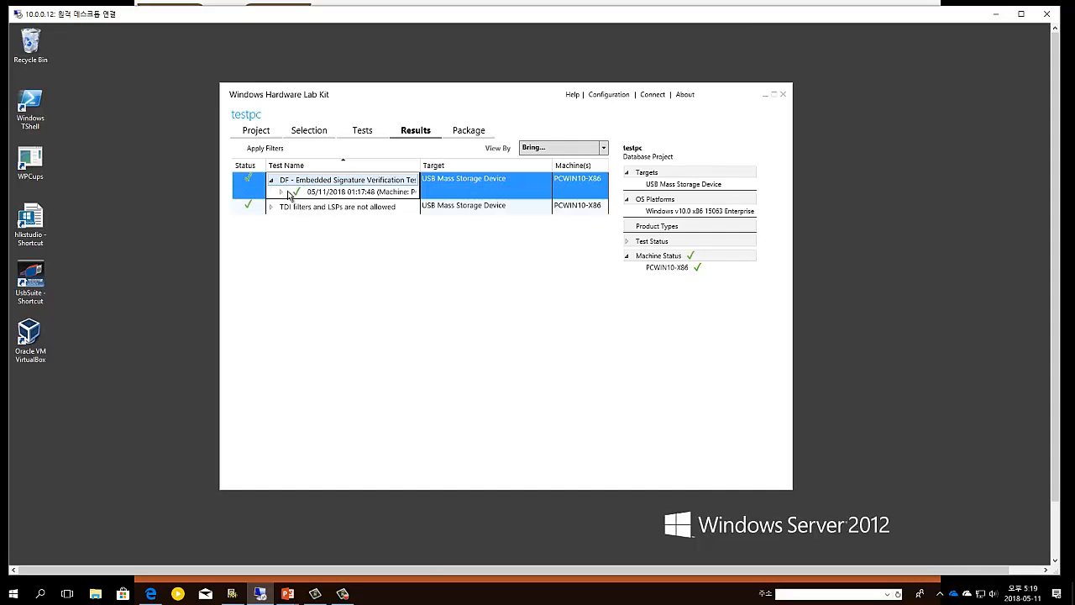
pyautogui.click(281, 191)
pyautogui.click(359, 230)
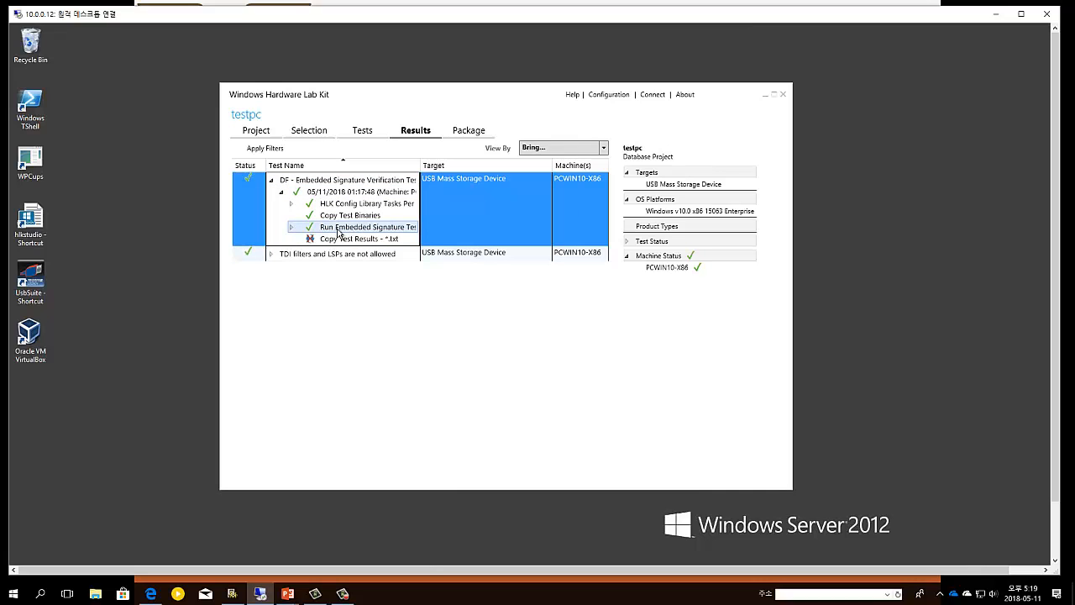
pyautogui.click(290, 227)
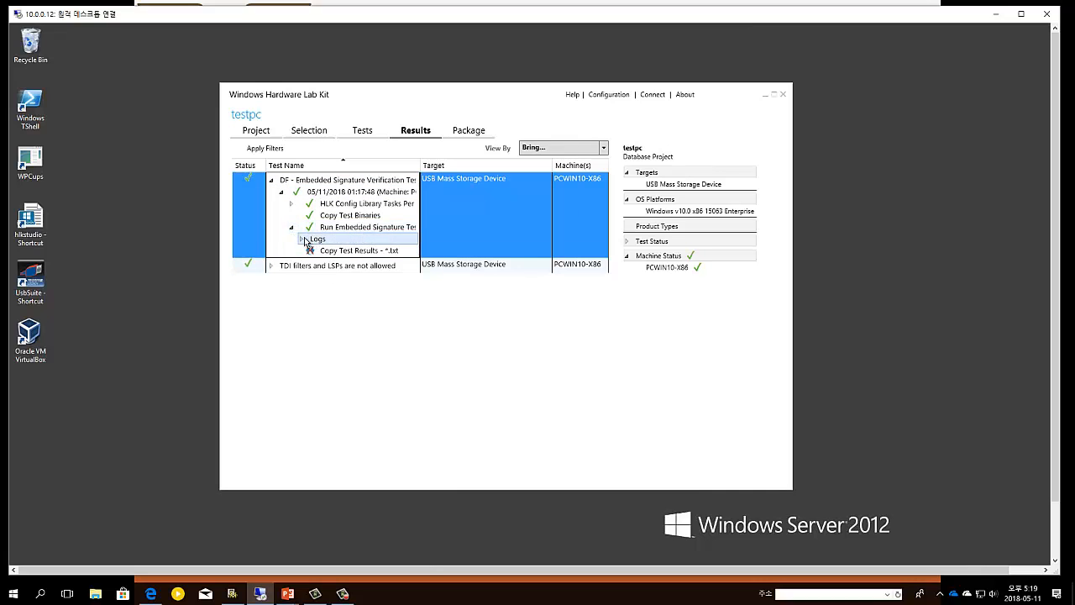
pyautogui.click(304, 240)
# Open the EmbeddedSignatureTest.wtl log, review its complete test report, and close the report
pyautogui.click(340, 254)
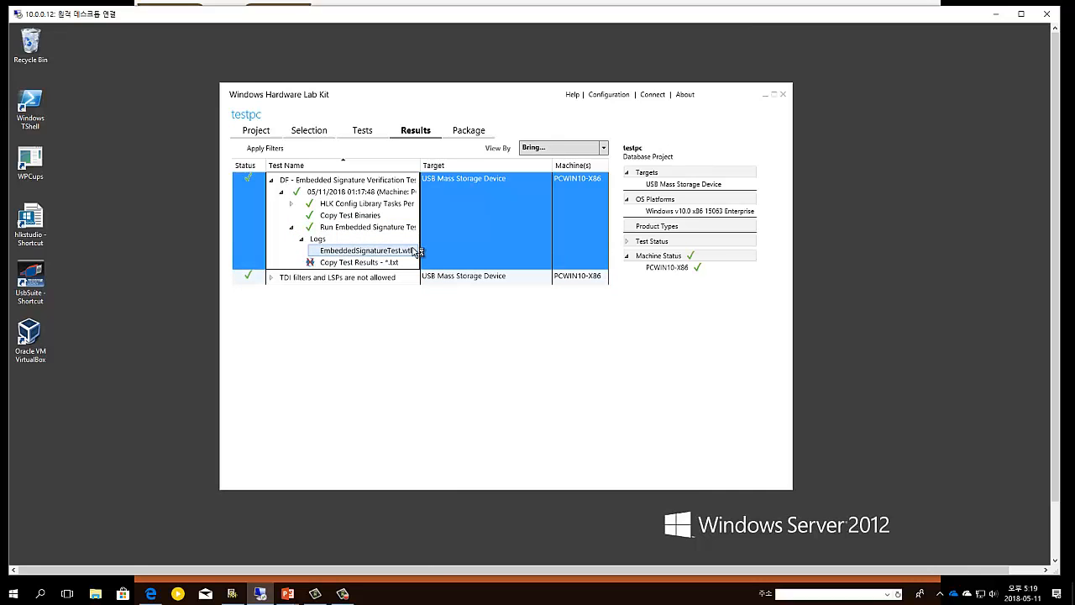
pyautogui.click(353, 195)
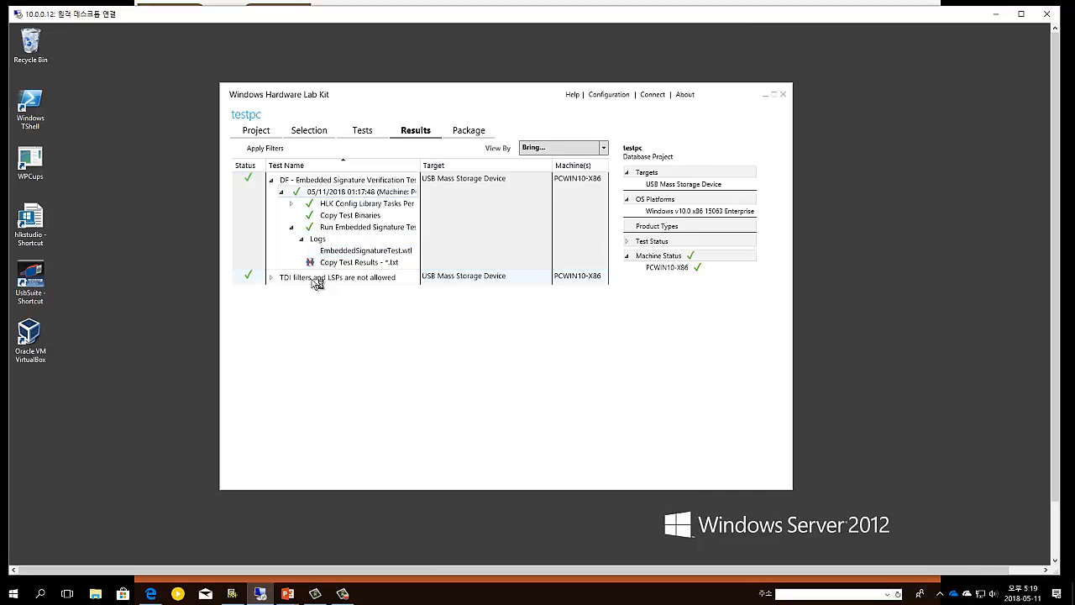
pyautogui.click(382, 266)
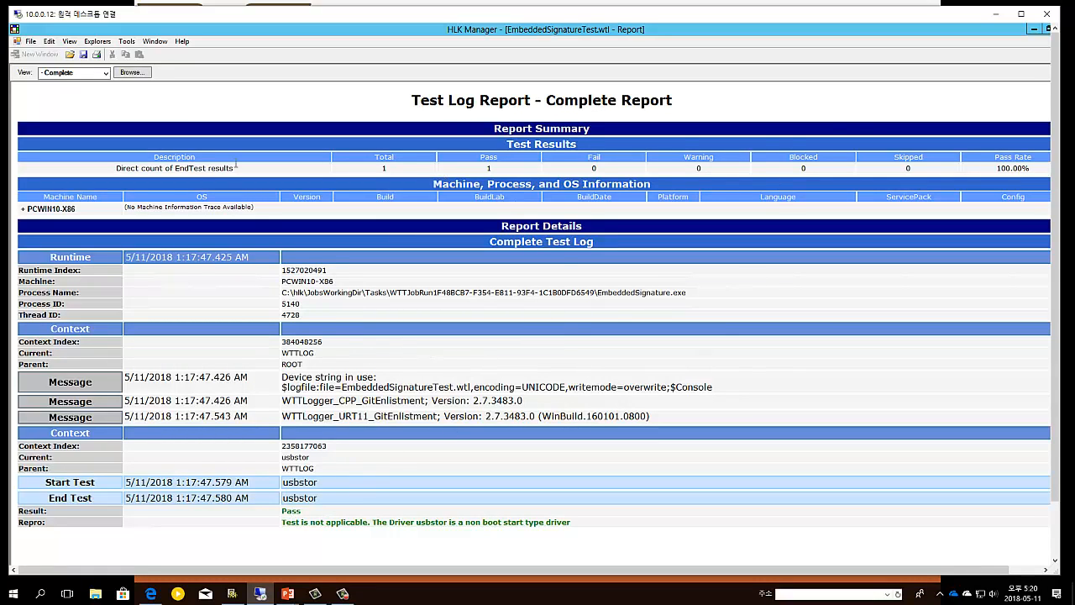
pyautogui.doubleClick(15, 32)
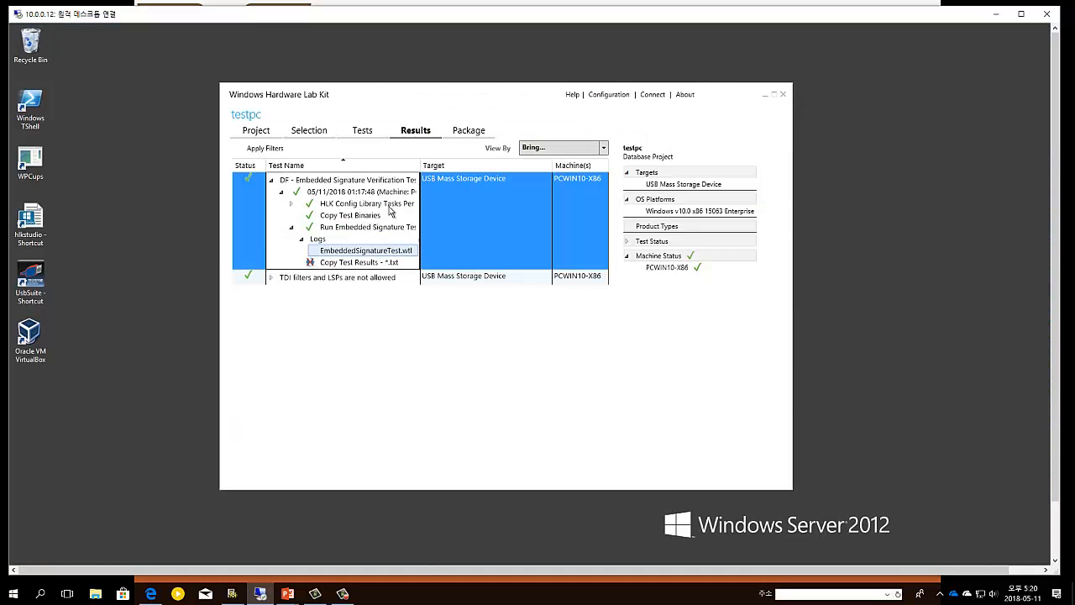
# Go back to the list of available tests and check the status of the tests
pyautogui.click(364, 132)
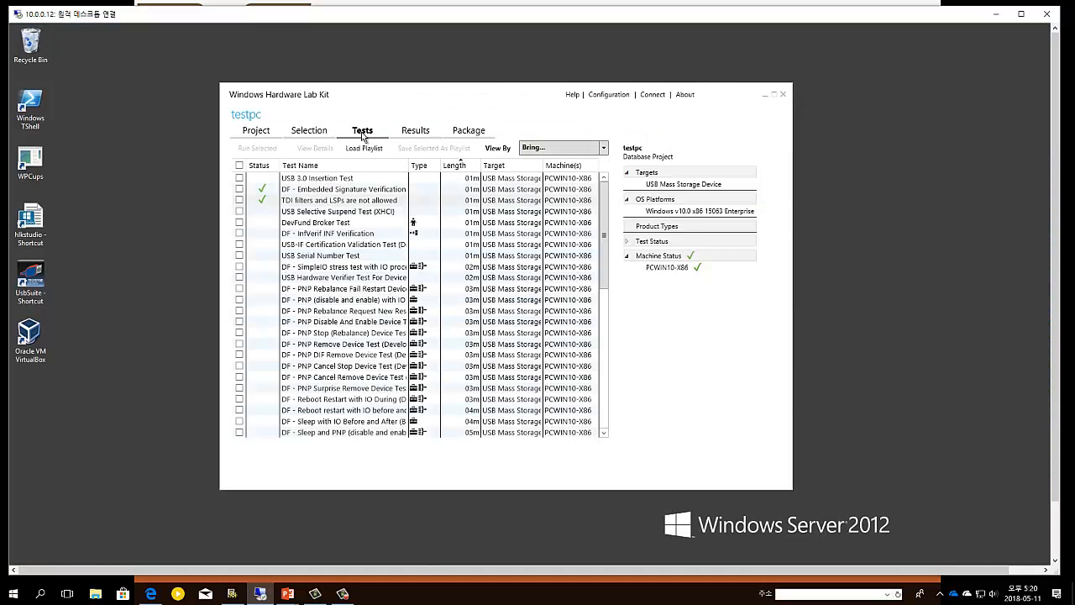
pyautogui.scroll(-1, 604, 284)
pyautogui.moveTo(610, 284); pyautogui.dragTo(603, 239)
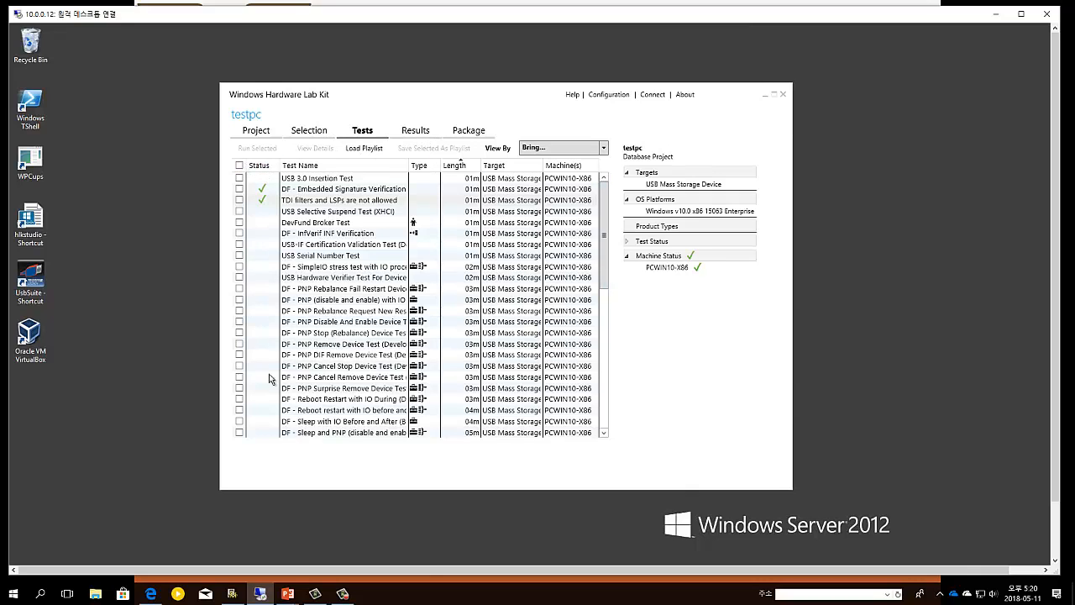
# Revisit the test results and view the project's driver folder and package creation options
pyautogui.click(417, 132)
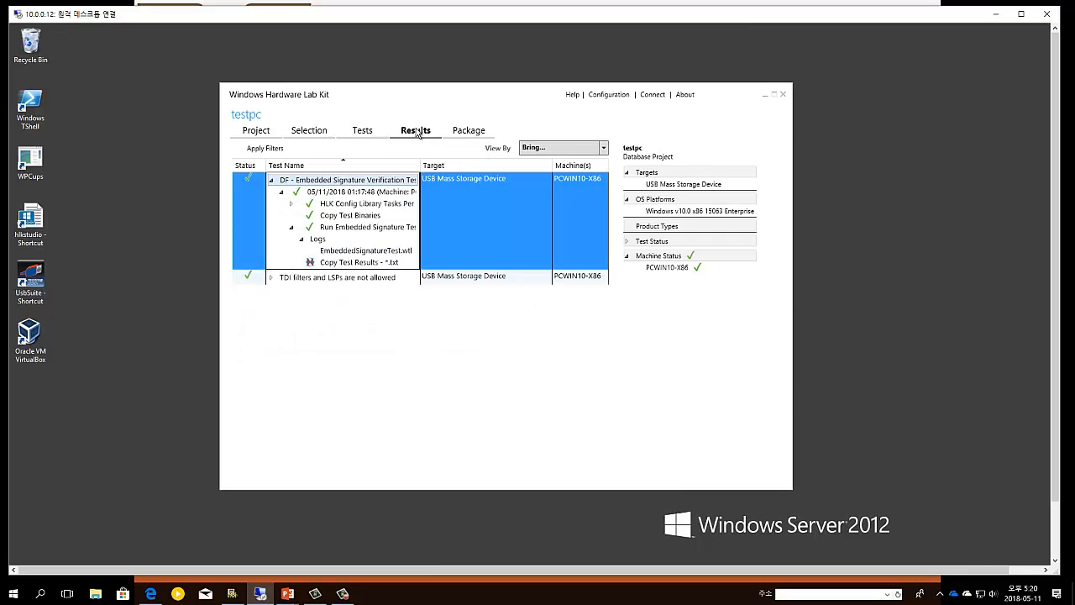
pyautogui.click(469, 136)
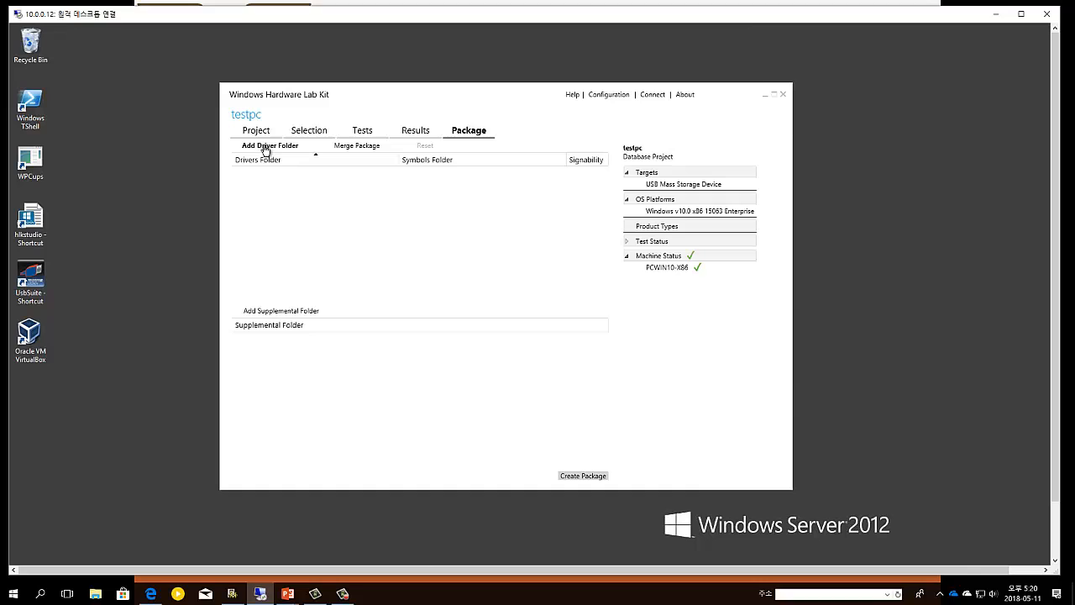
pyautogui.click(587, 477)
# Look through the list of available tests again and switch to the presentation's closing slide
pyautogui.click(364, 132)
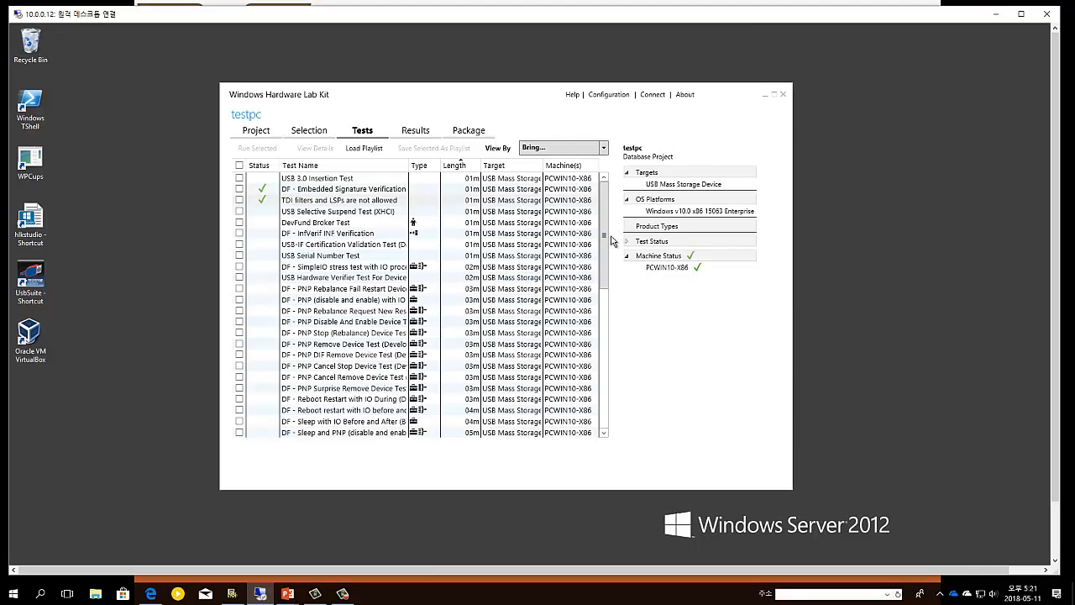
pyautogui.moveTo(607, 242)
pyautogui.mouseDown()
pyautogui.moveTo(597, 405)
pyautogui.moveTo(606, 238)
pyautogui.mouseUp()
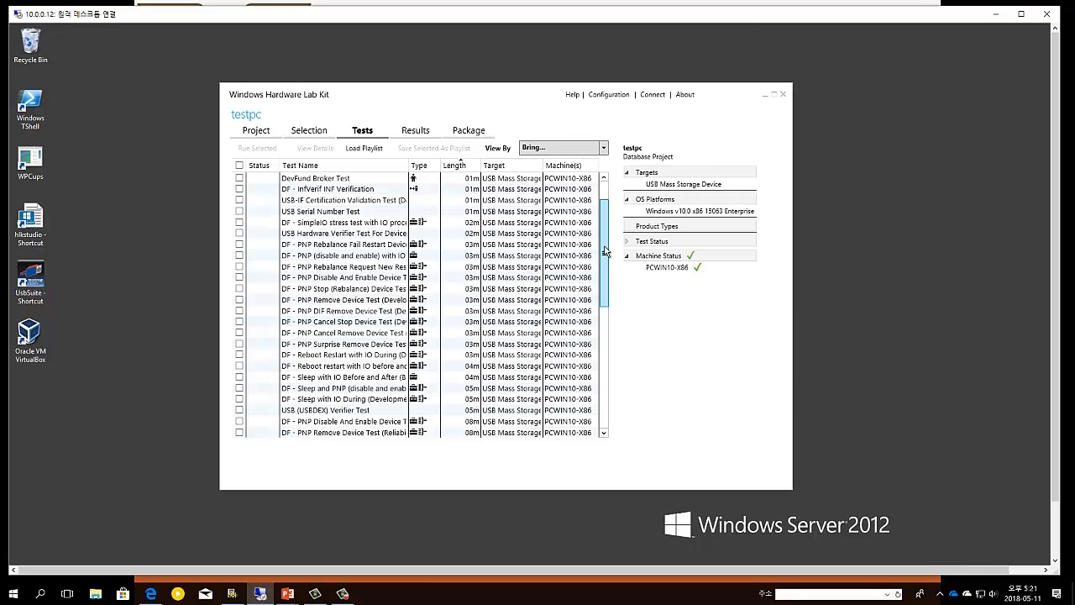
pyautogui.moveTo(609, 256)
pyautogui.mouseDown()
pyautogui.moveTo(604, 241)
pyautogui.moveTo(603, 307)
pyautogui.moveTo(604, 242)
pyautogui.mouseUp()
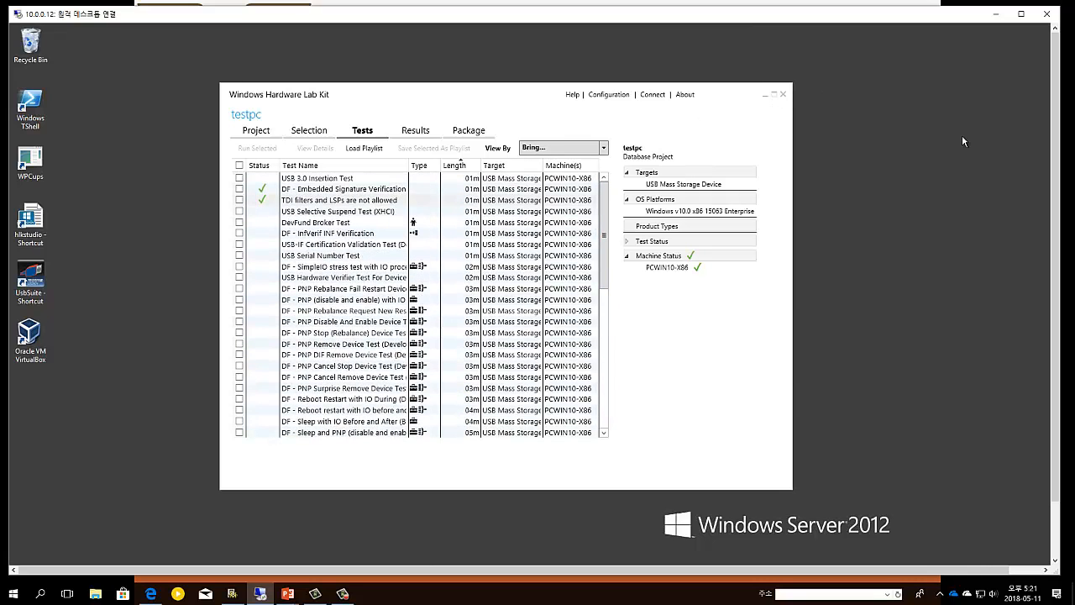
pyautogui.hotkey('alt', 'Tab')
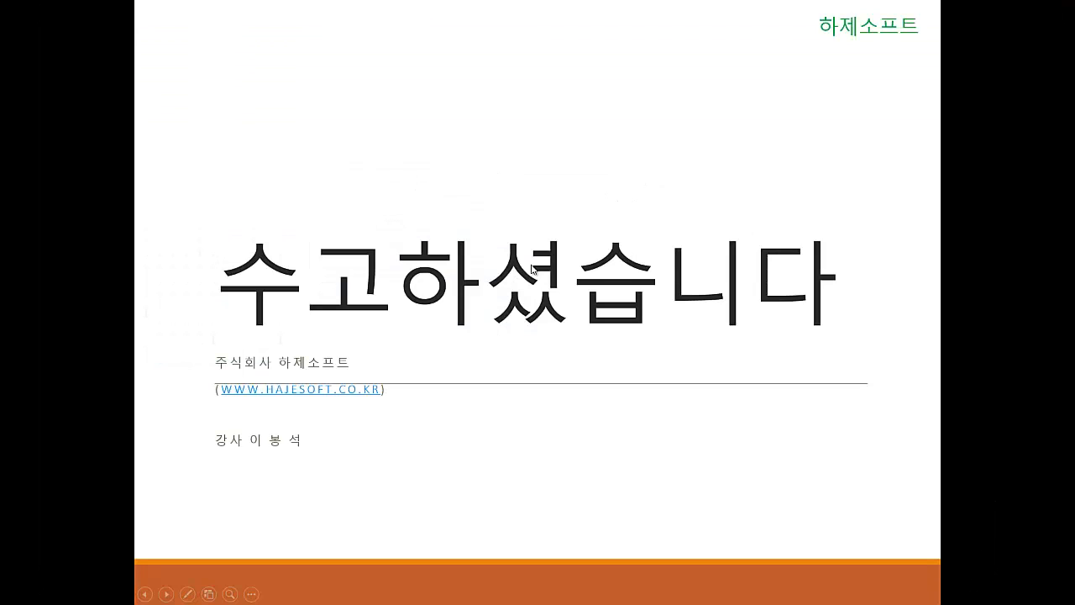